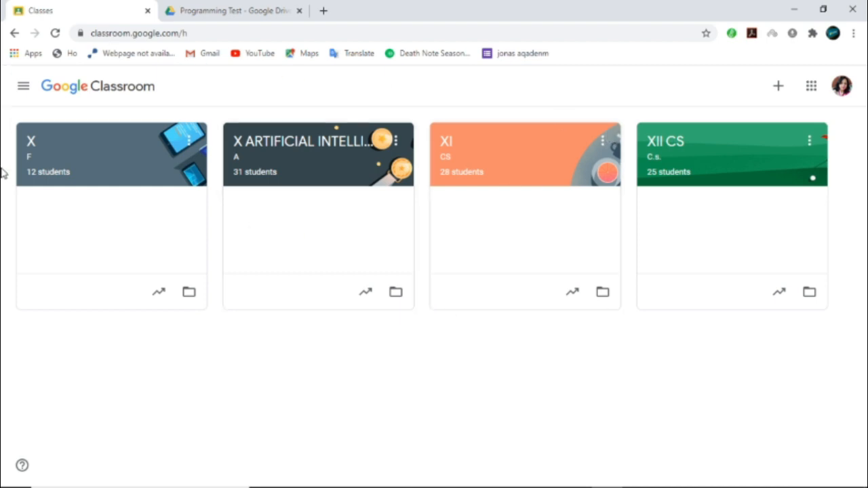
Step: Start creating a new class and acknowledge the notice about using Classroom at a school with students
click(779, 88)
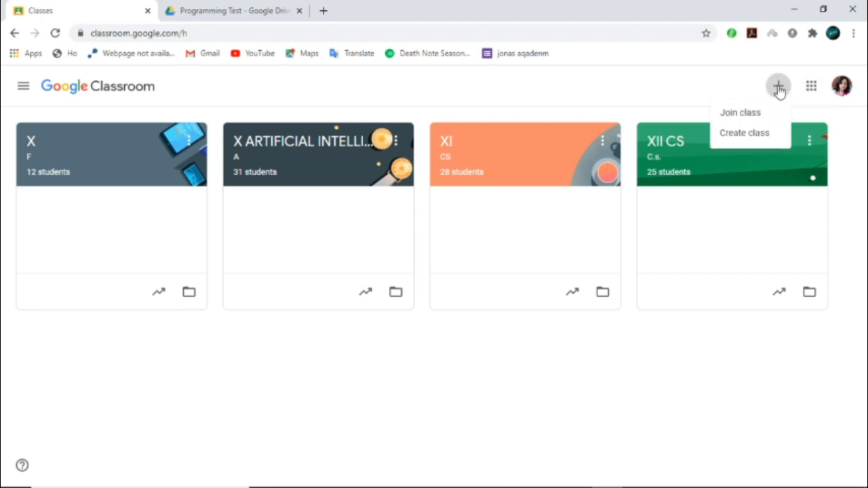
click(741, 140)
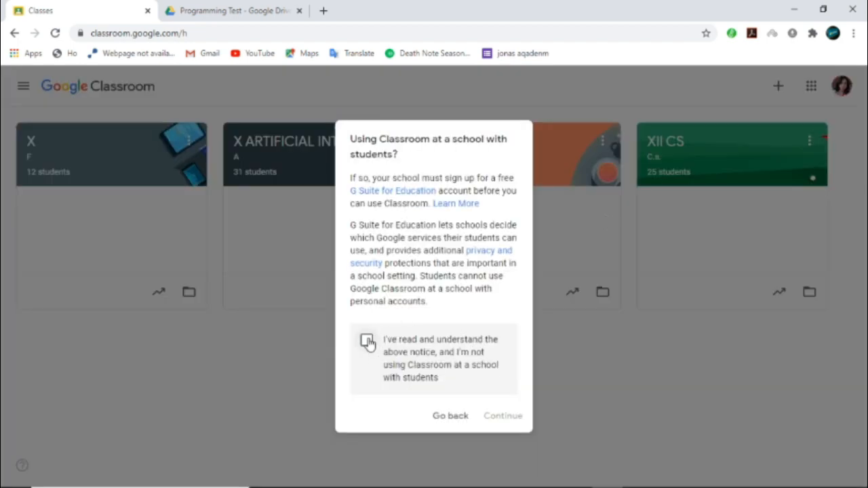
click(367, 341)
click(505, 416)
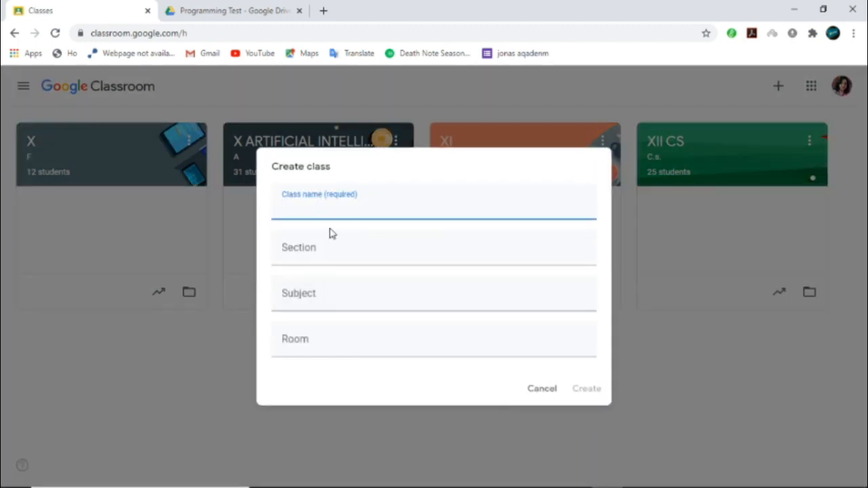
Step: Create the class with the name X, section B and subject IT
text(X)
click(290, 257)
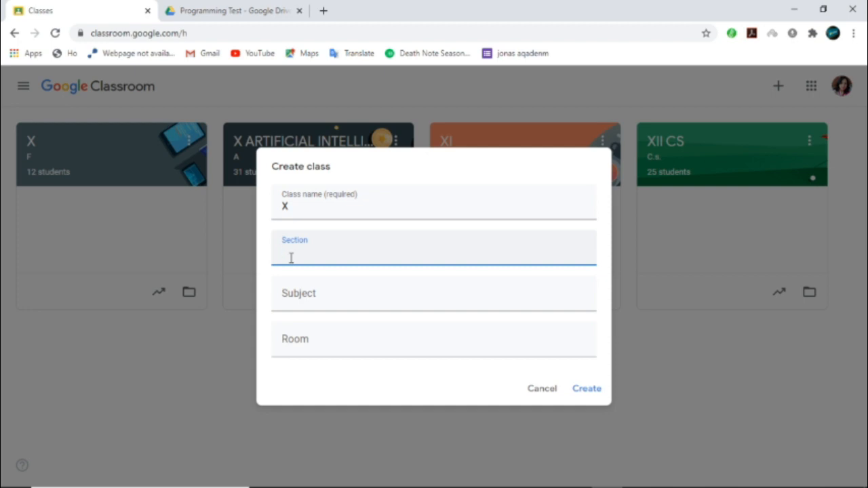
text(B)
click(298, 288)
text(IT)
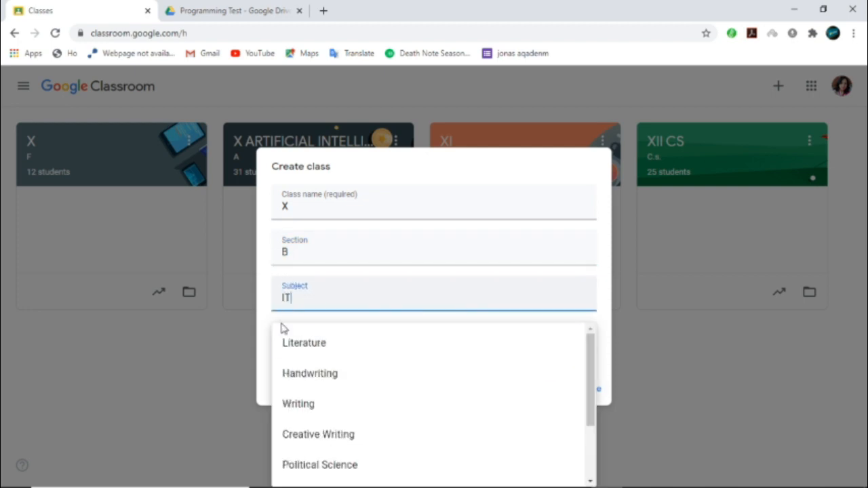
click(263, 373)
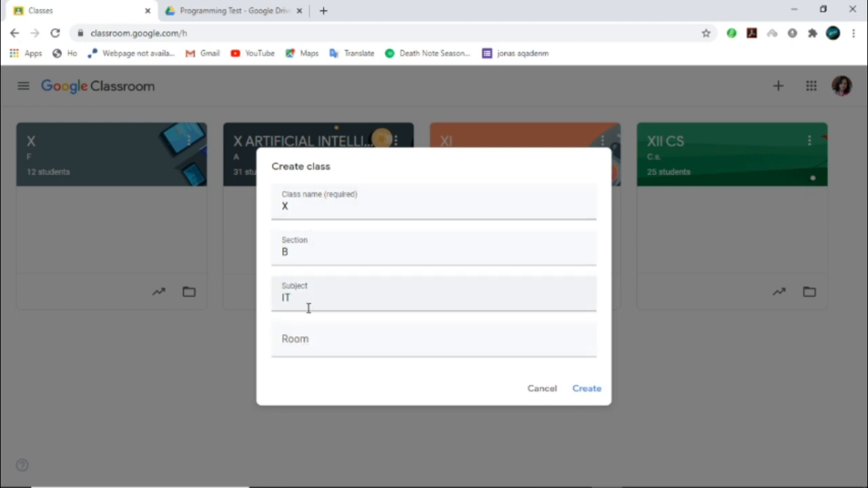
click(586, 393)
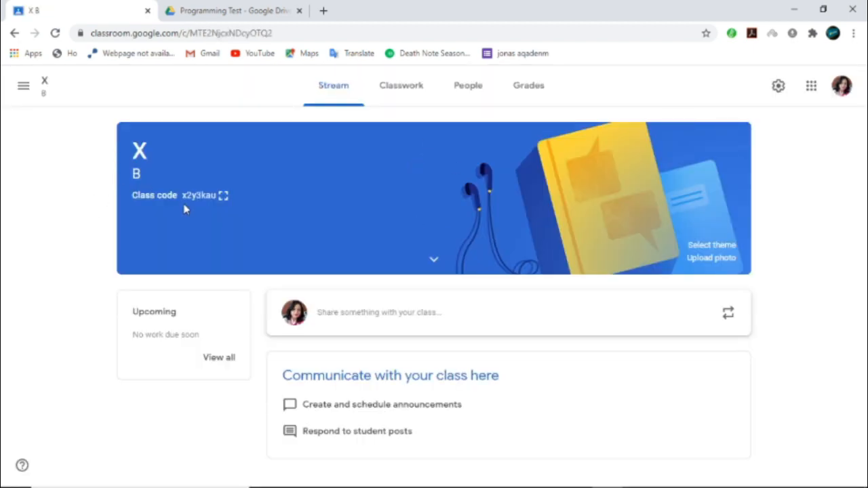
Step: Highlight the new class's code and look at the student invitation form on its People page
drag(183, 195, 217, 200)
drag(183, 197, 221, 200)
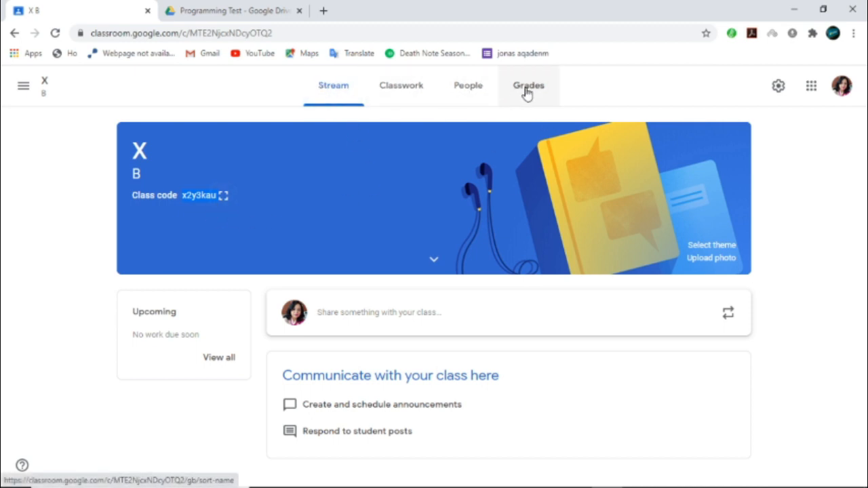
click(471, 93)
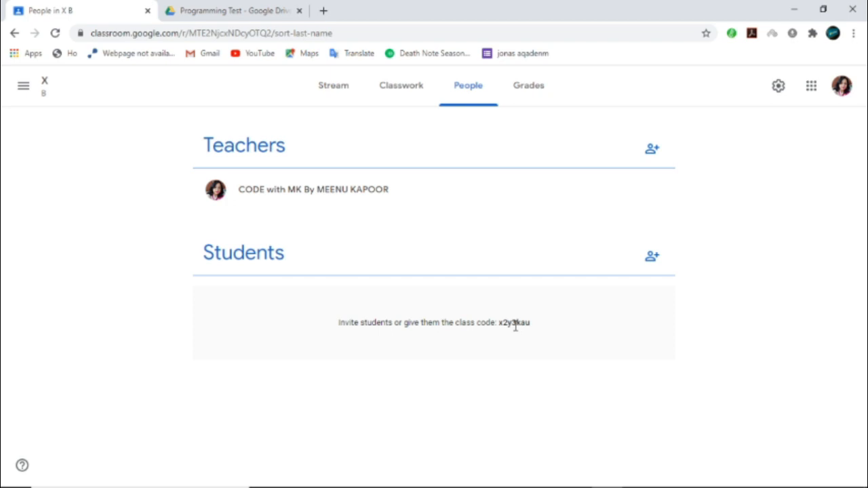
click(654, 260)
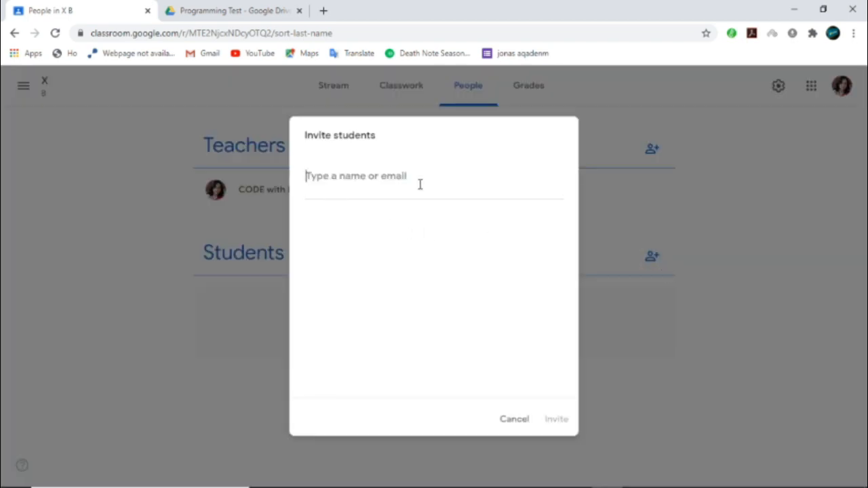
click(514, 420)
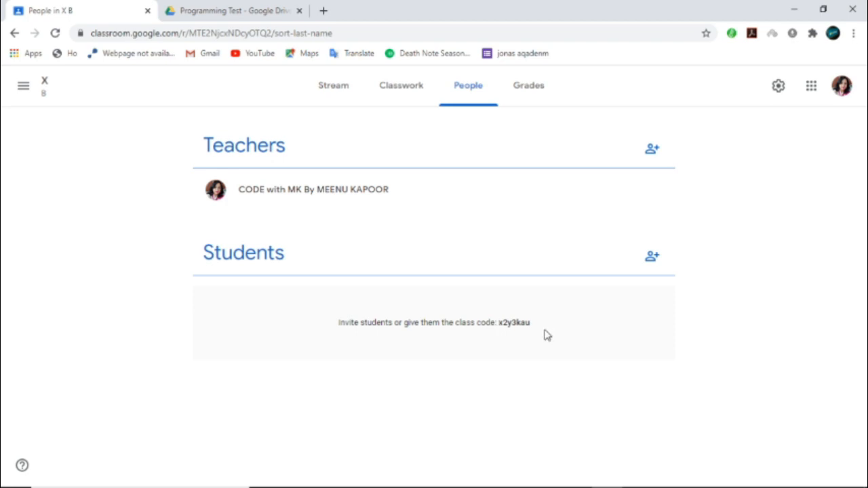
Step: Return to the class list, open the X ARTIFICIAL INTELLIGENCE class and look through its student list
click(14, 33)
click(14, 34)
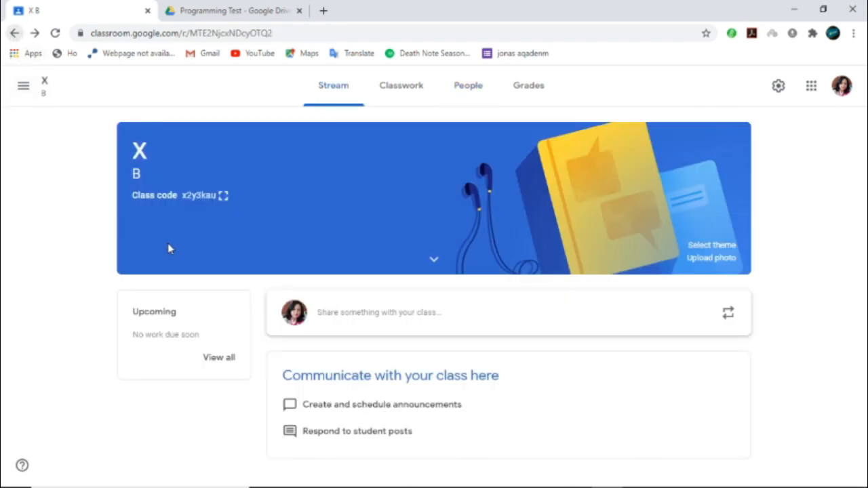
click(14, 33)
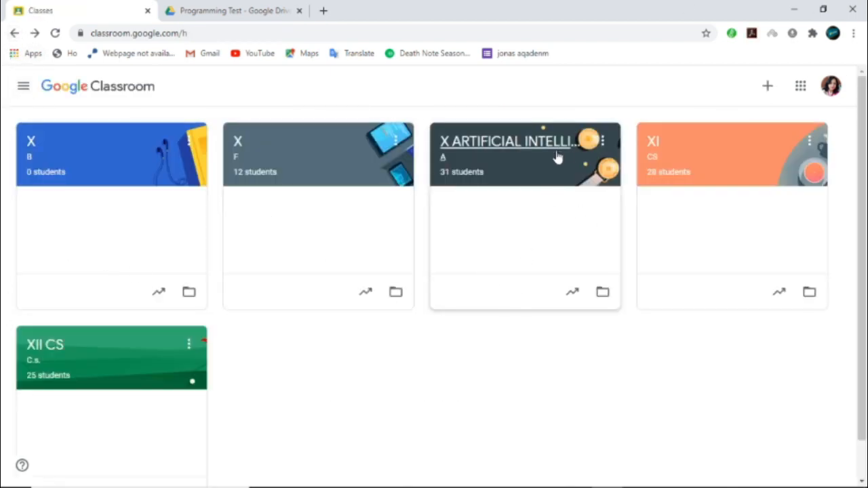
click(517, 170)
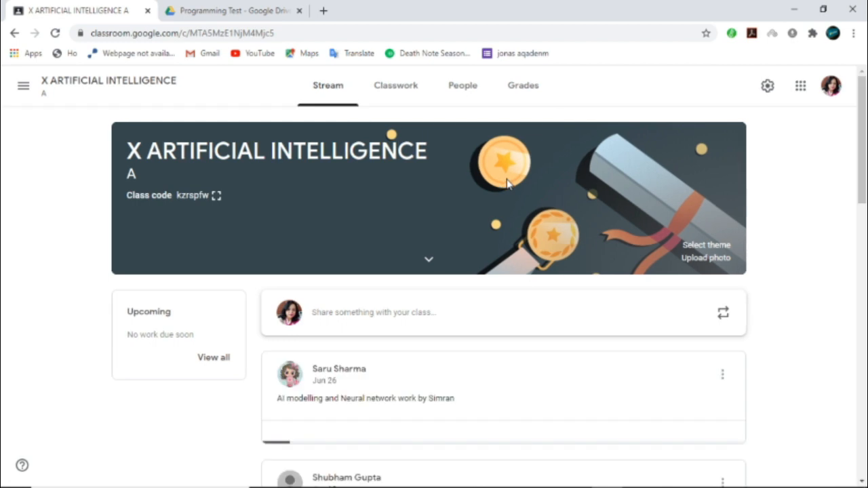
click(468, 94)
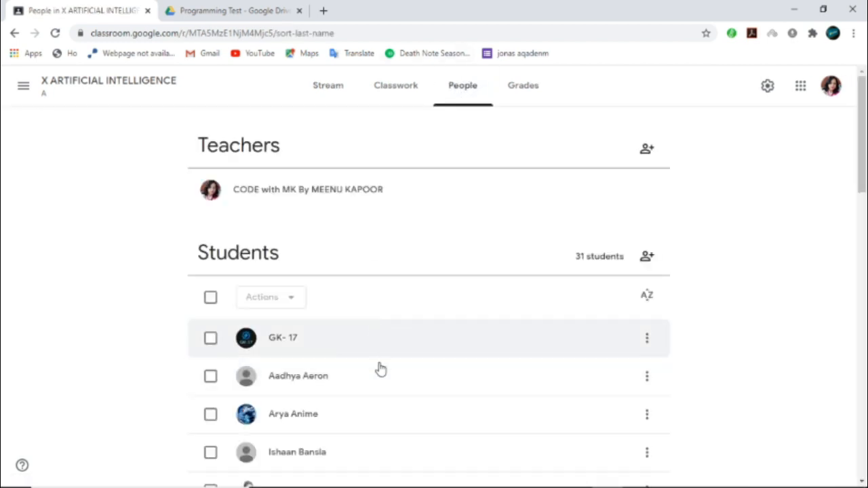
scroll(380, 368, down, 10)
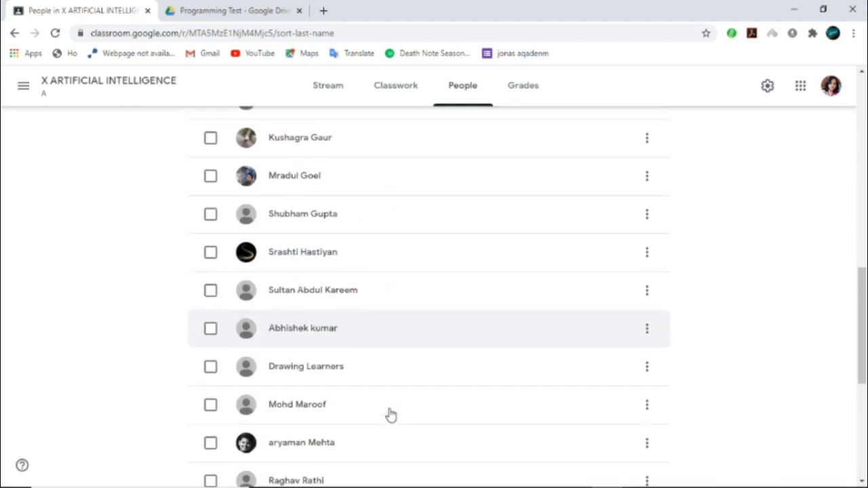
scroll(391, 415, down, 5)
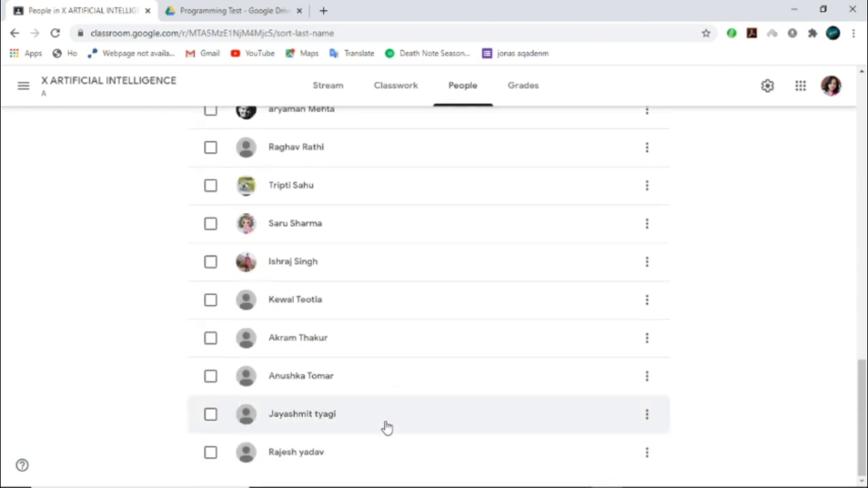
scroll(386, 427, up, 10)
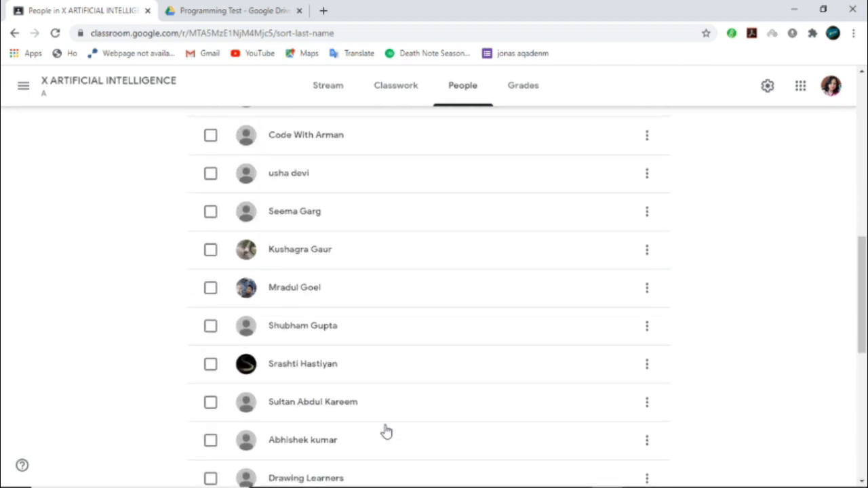
scroll(383, 431, up, 5)
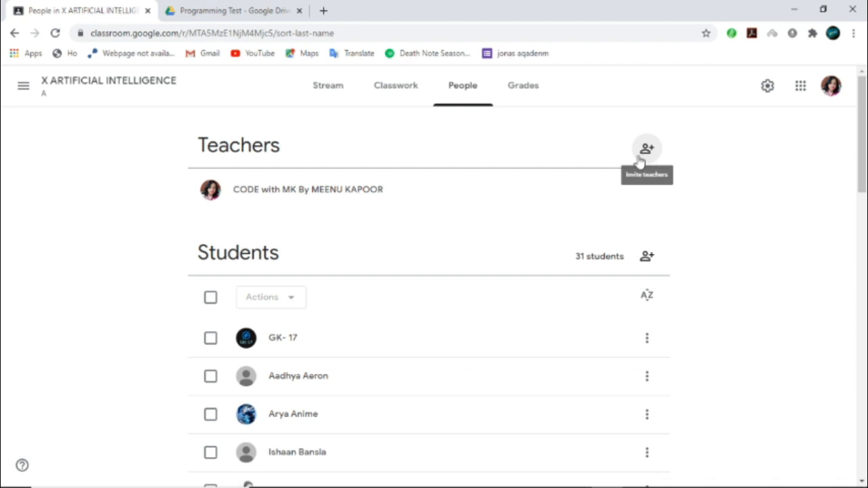
Step: Start a new classwork material for the X ARTIFICIAL INTELLIGENCE class and title it PPT IT
click(397, 91)
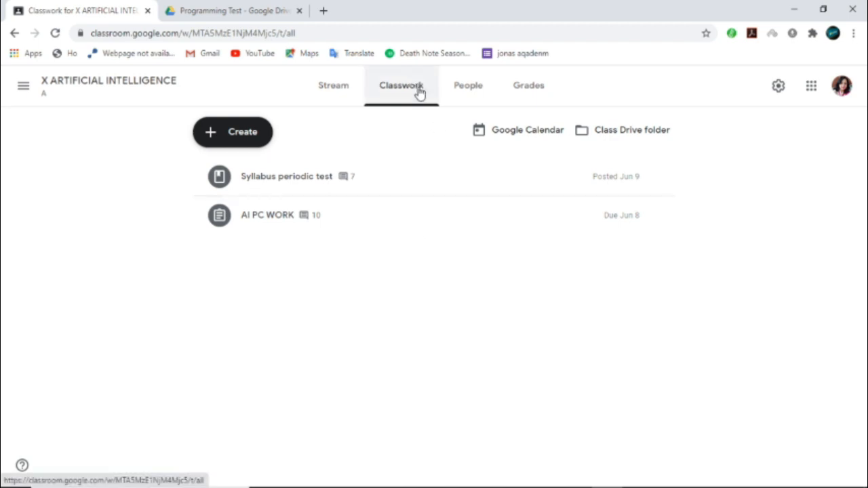
click(213, 136)
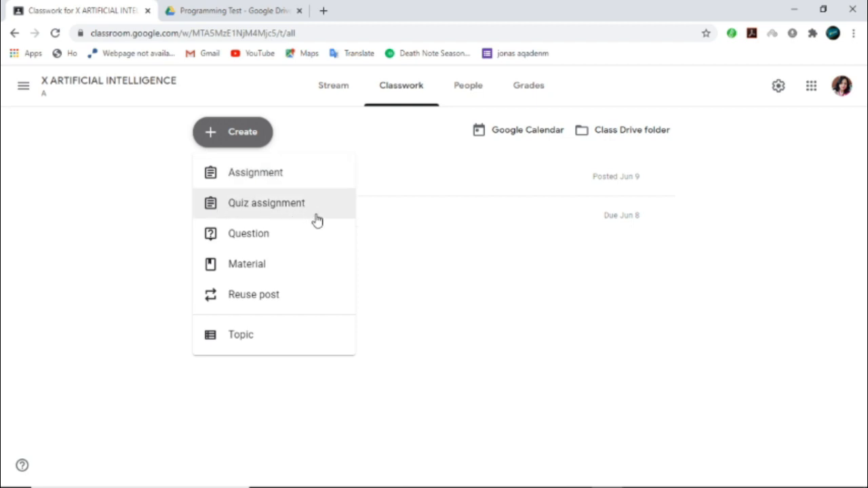
click(258, 270)
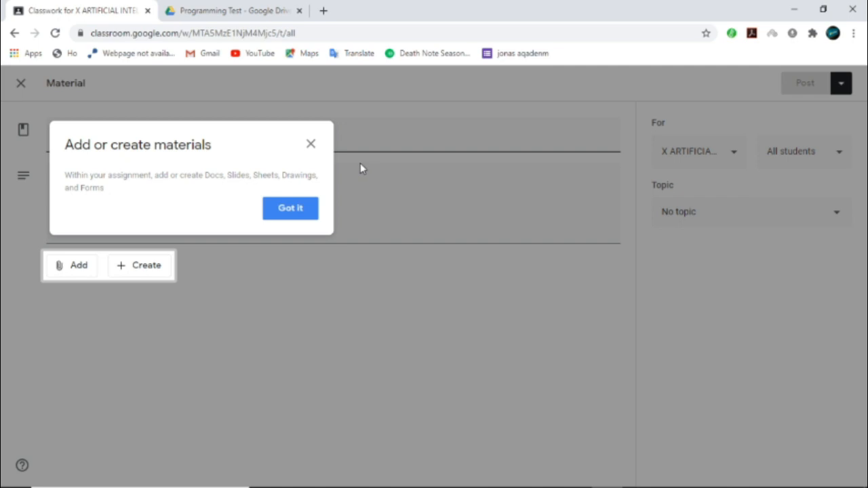
click(311, 144)
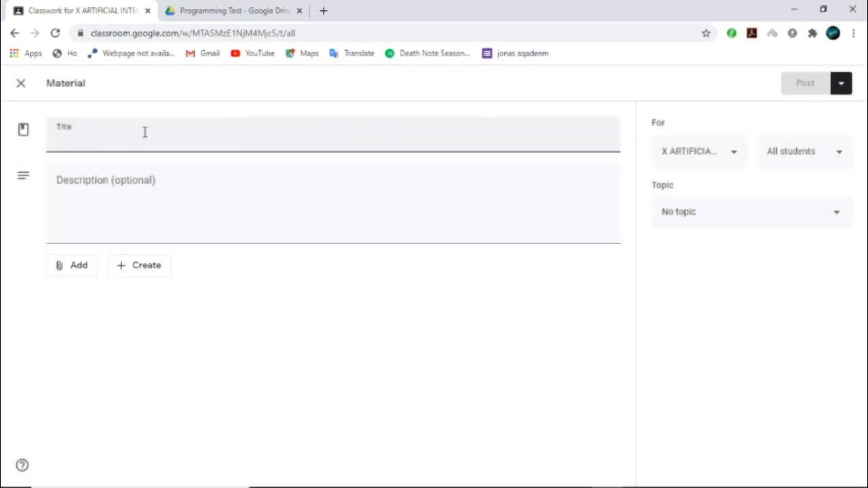
text(PPR)
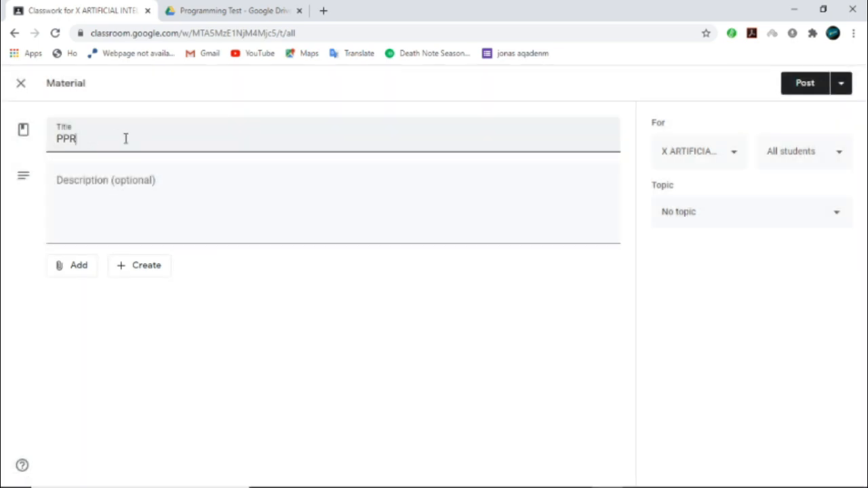
key(BackSpace)
text(T IT)
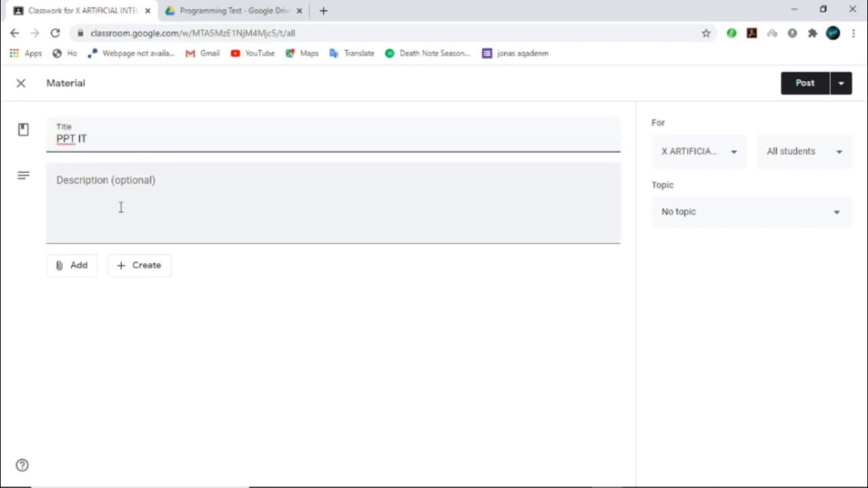
click(121, 206)
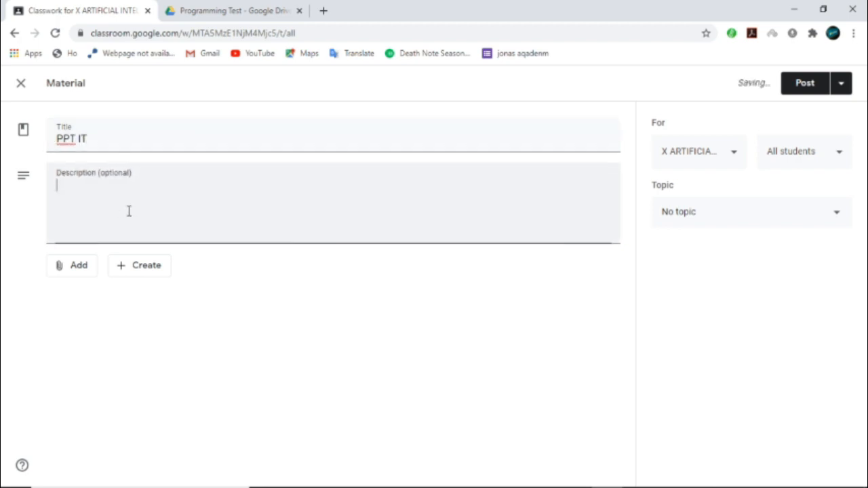
Step: Open the file attachment picker for the PPT IT material and look through the recent Drive files
click(76, 268)
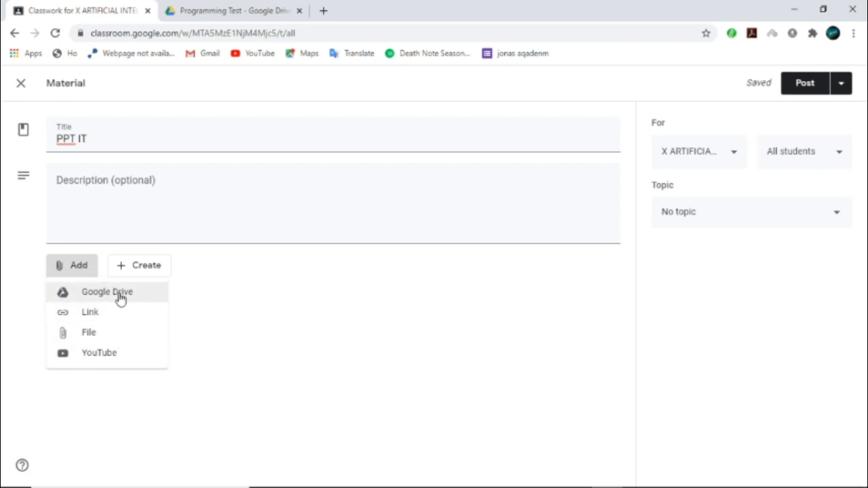
click(95, 337)
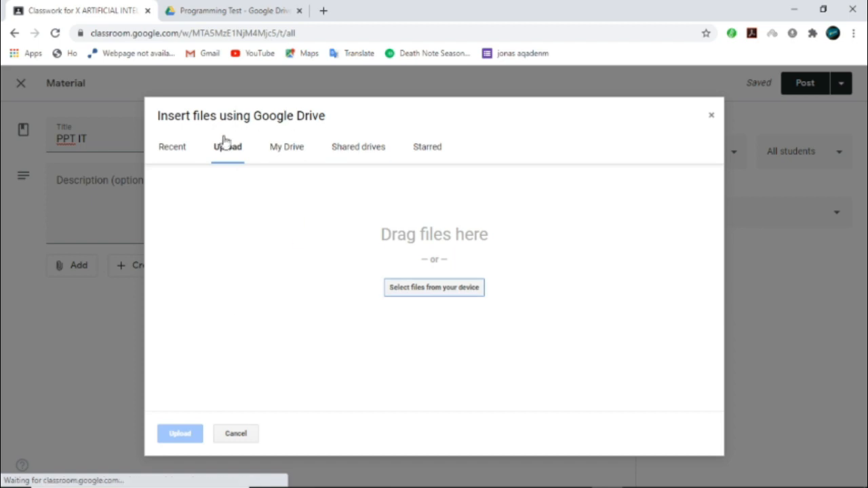
click(175, 149)
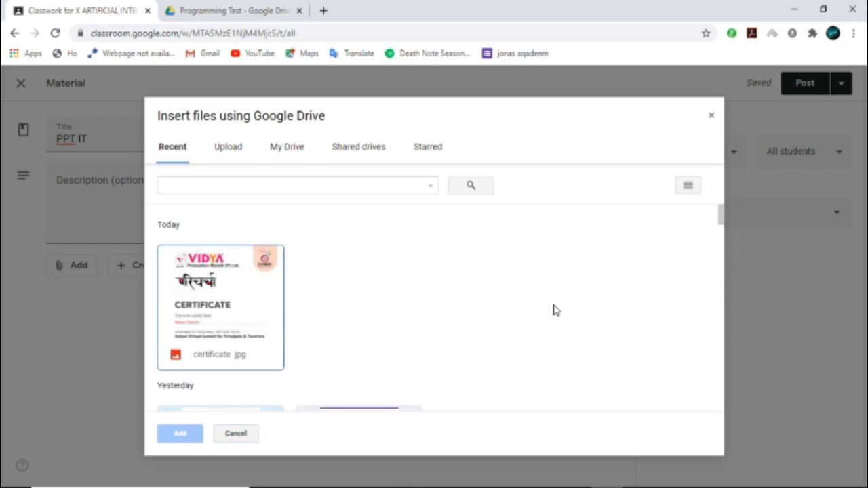
scroll(430, 391, down, 3)
scroll(428, 339, down, 8)
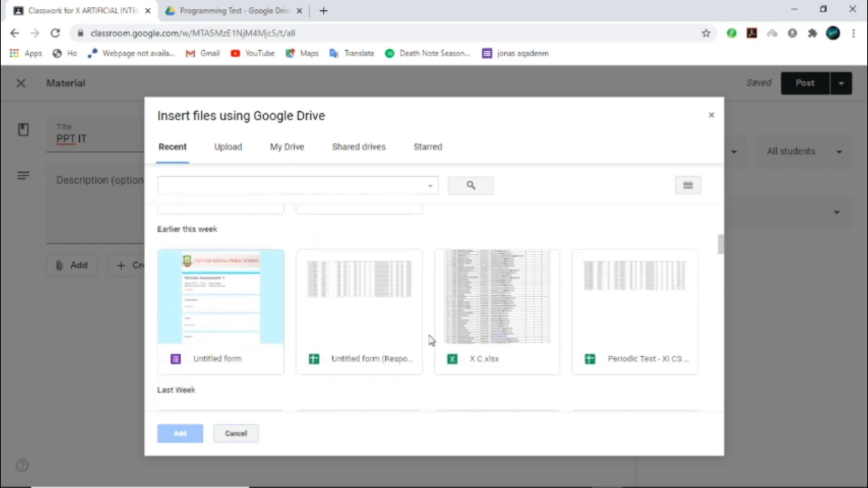
scroll(429, 343, down, 4)
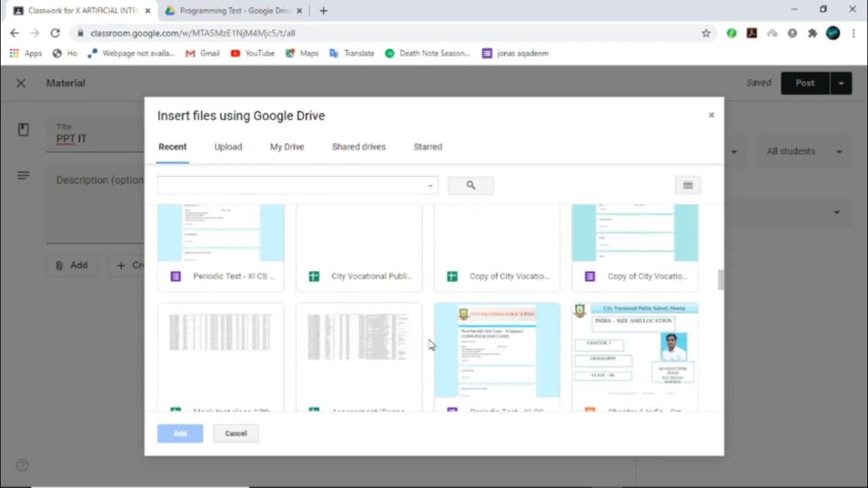
scroll(420, 335, up, 3)
scroll(393, 325, up, 5)
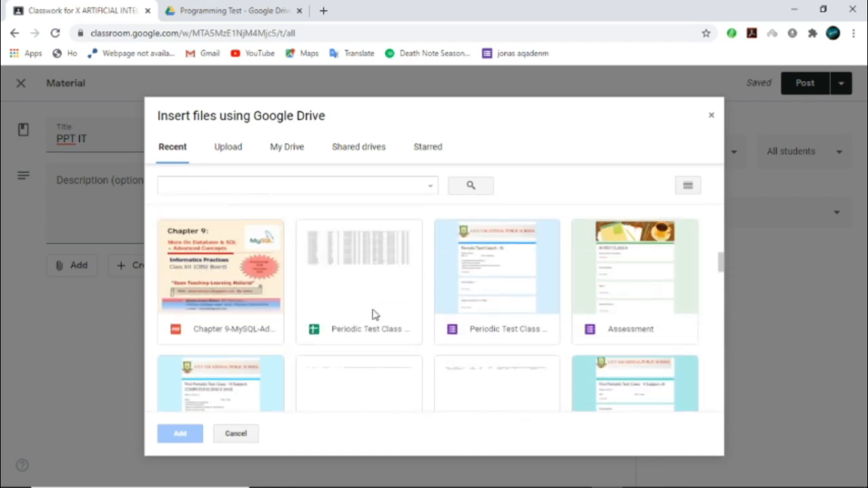
Step: Look through the folders and files in My Drive and select the Periodic Test Class form beside certificate.jpg
click(291, 151)
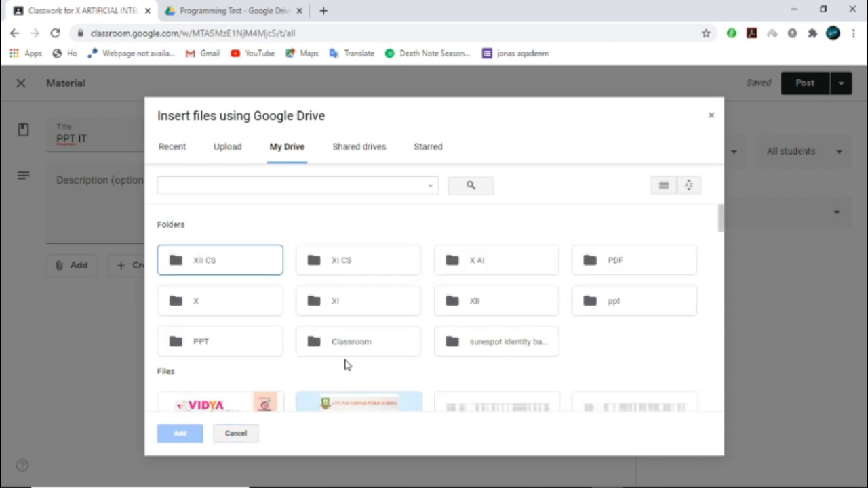
scroll(345, 362, down, 3)
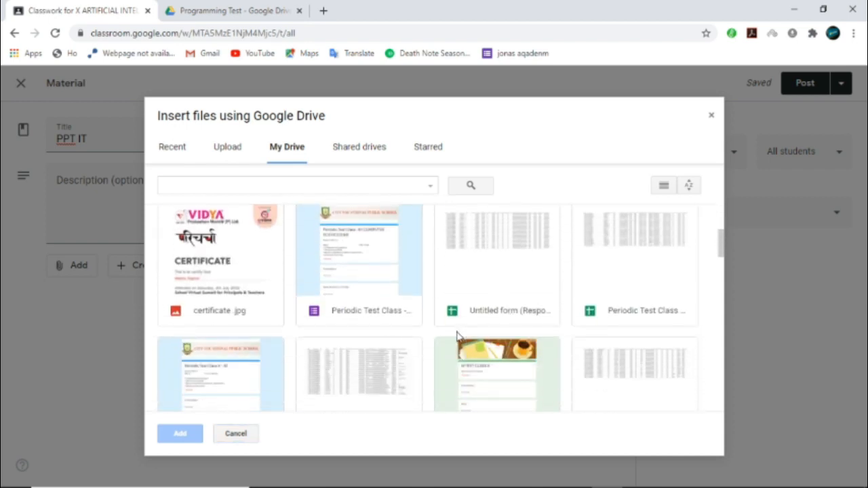
scroll(501, 326, down, 2)
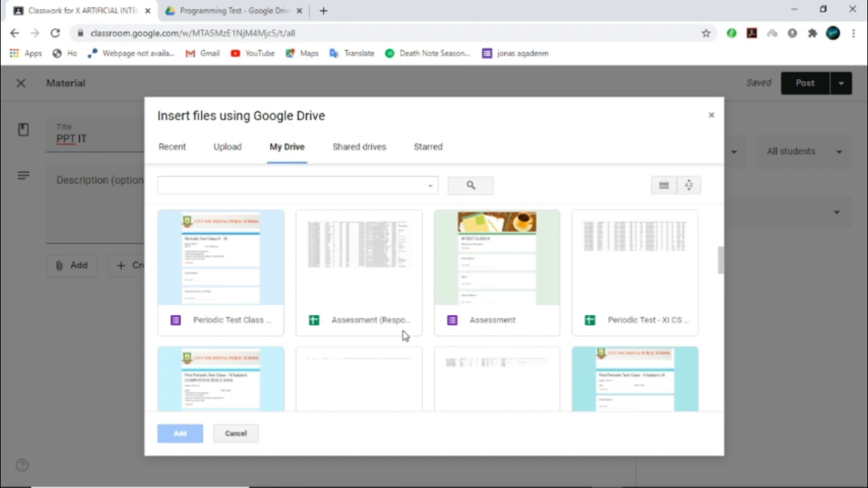
scroll(403, 335, up, 4)
click(366, 376)
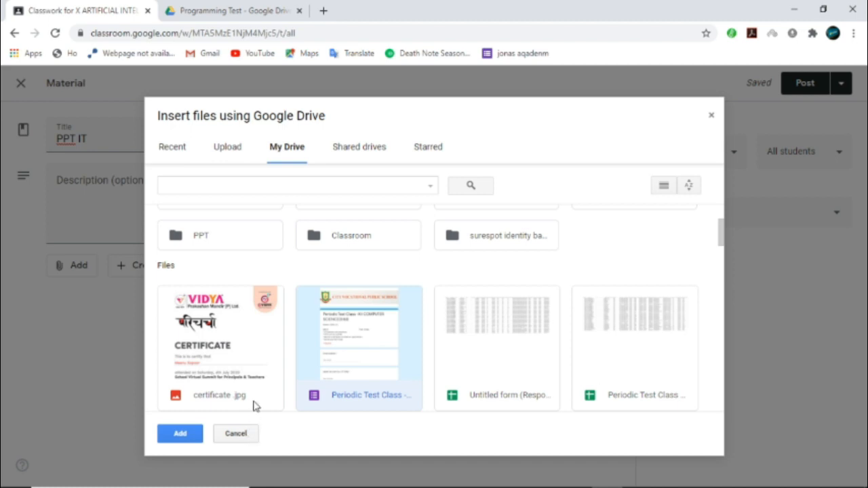
Step: Choose to upload a file from the device and open the X AI folder inside mata on the Desktop
click(223, 154)
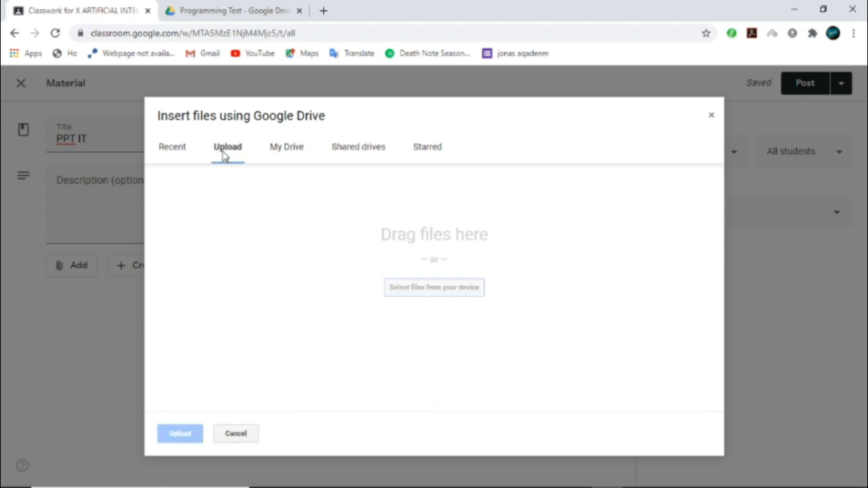
click(427, 287)
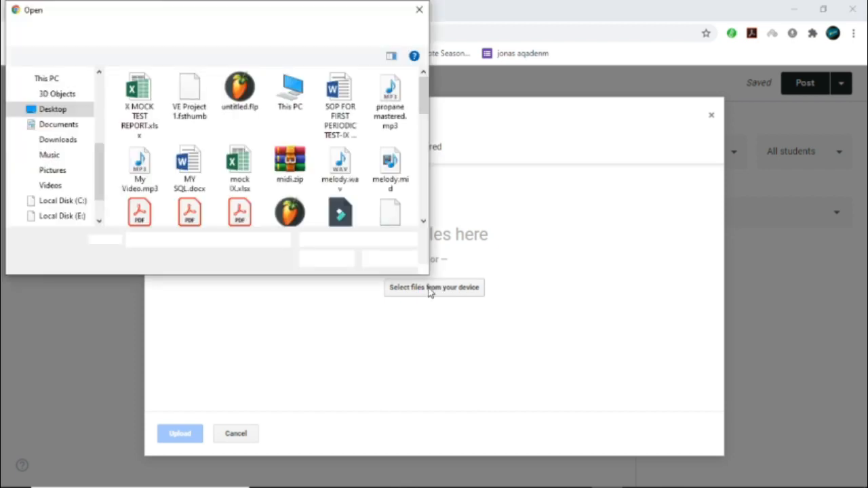
scroll(143, 155, down, 3)
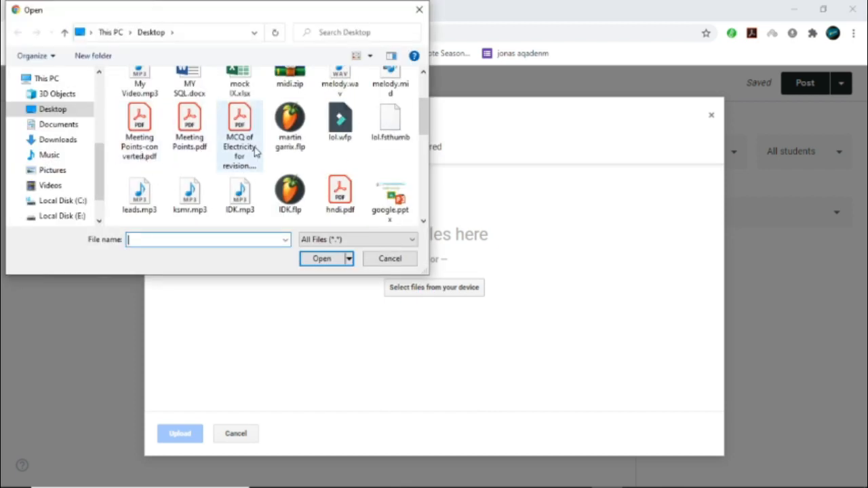
scroll(267, 160, down, 4)
click(57, 109)
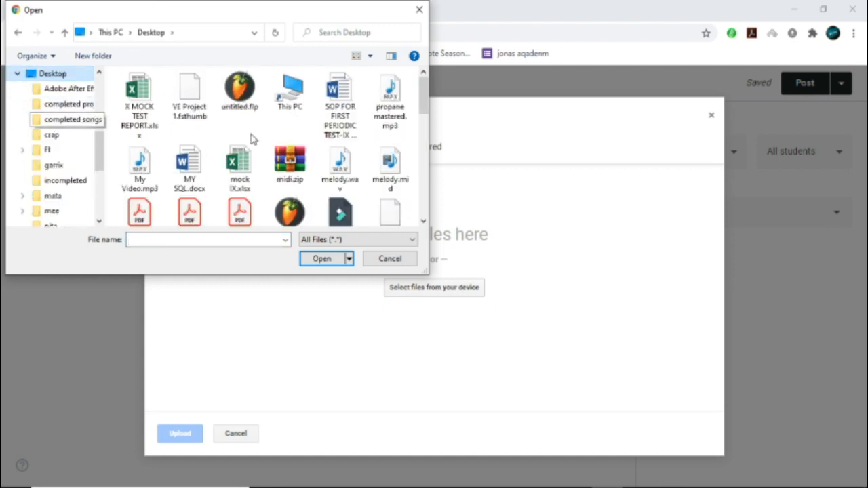
scroll(300, 188, down, 8)
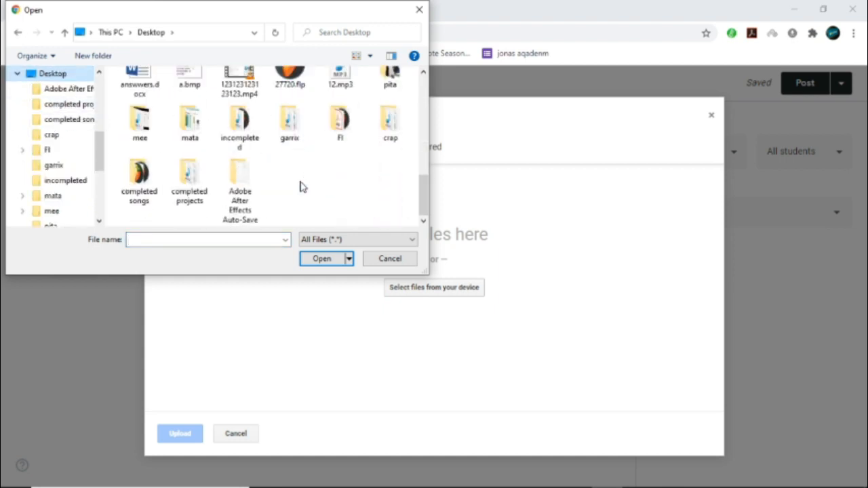
double_click(190, 124)
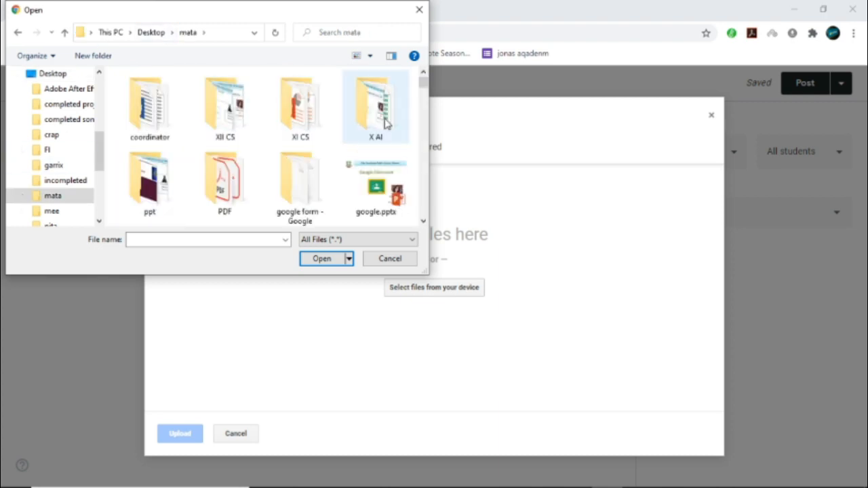
double_click(377, 108)
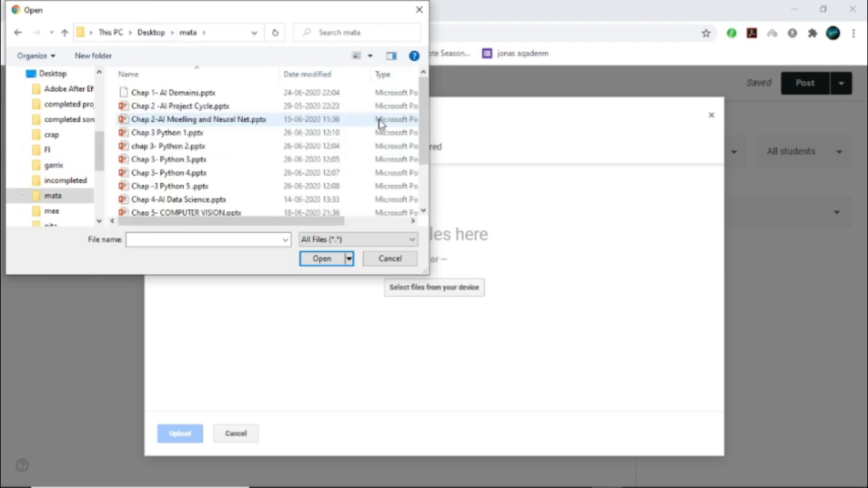
Step: Upload Chap 2-AI Moelling and Neural Net.pptx to the PPT IT material and return to the Classwork page, leaving the material unposted
click(208, 122)
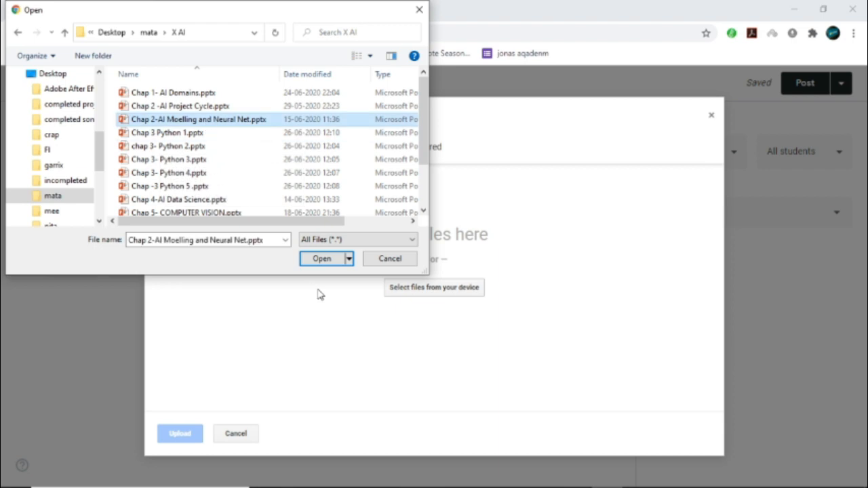
click(322, 259)
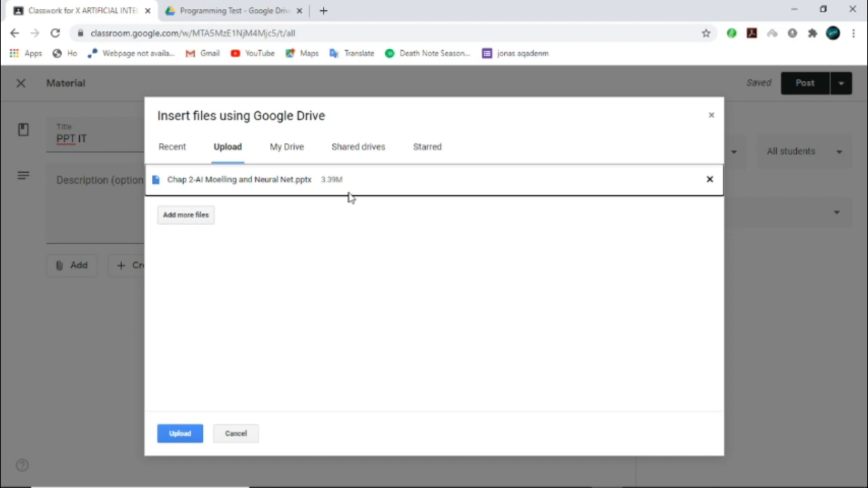
click(180, 435)
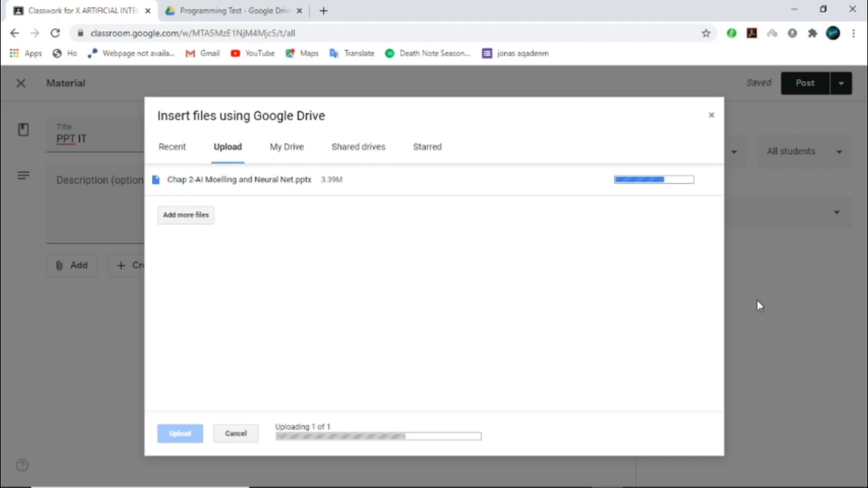
mouse_move(749, 486)
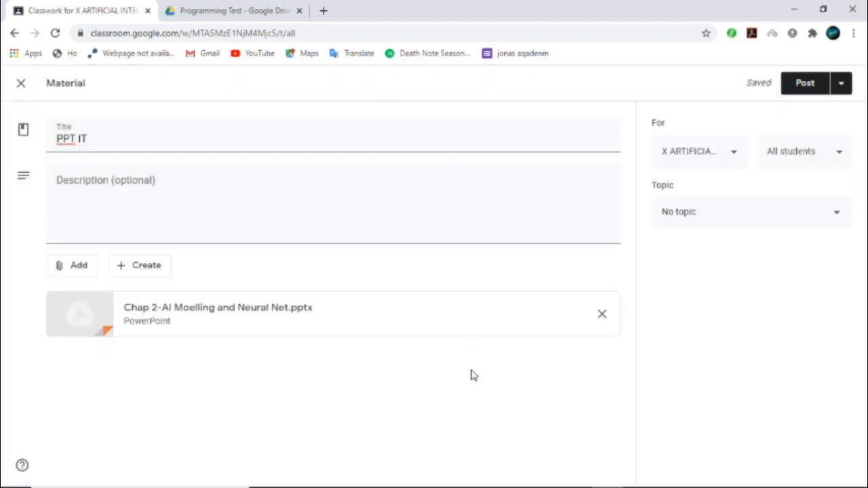
click(15, 33)
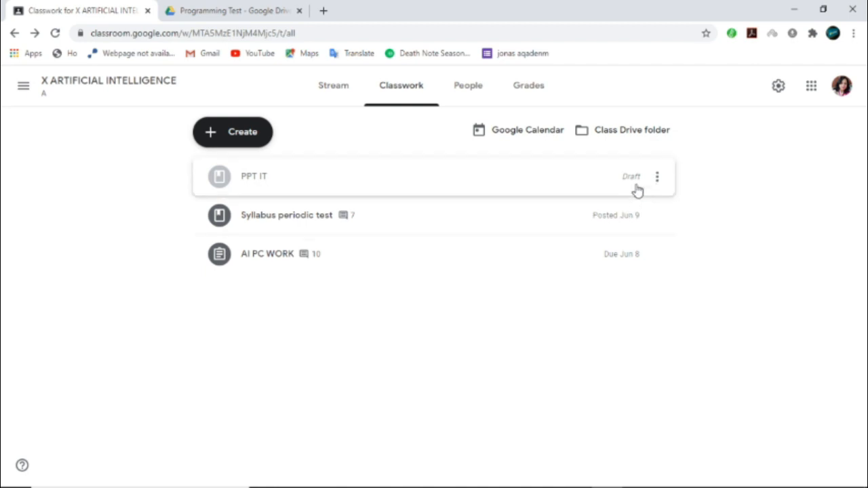
Step: Look at the new quiz assignment form with its Blank Quiz attachment, then return to Classwork and review the creation options
click(237, 134)
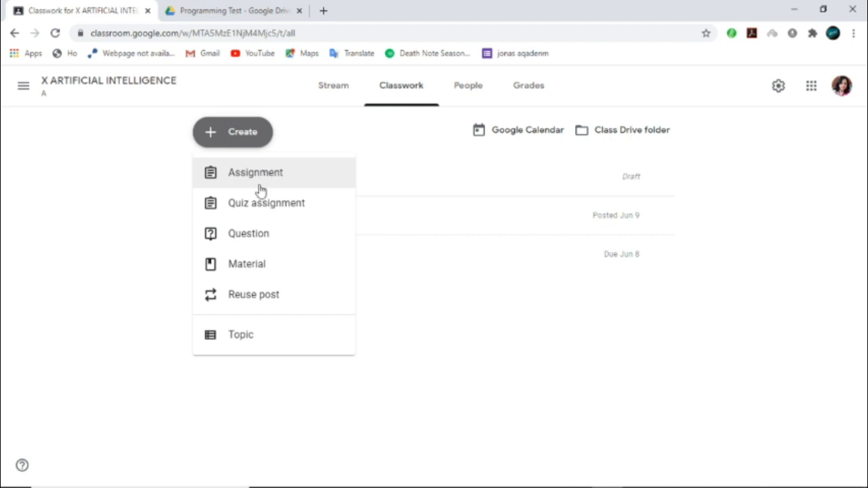
click(282, 209)
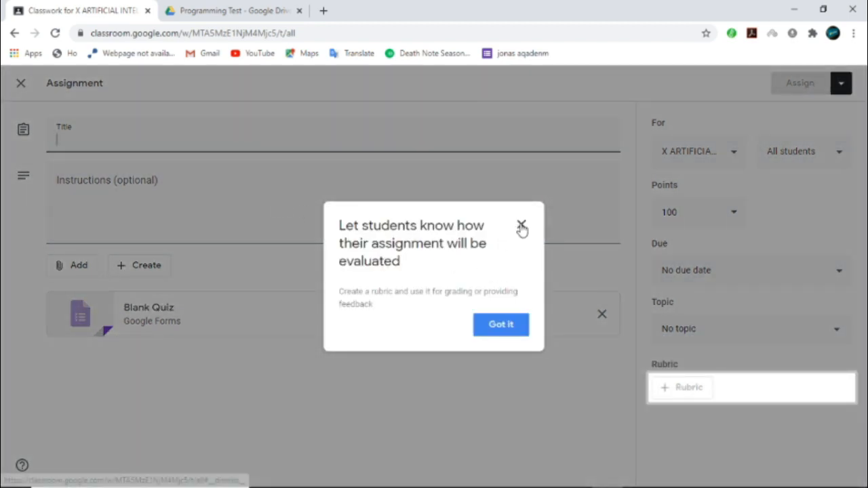
click(519, 225)
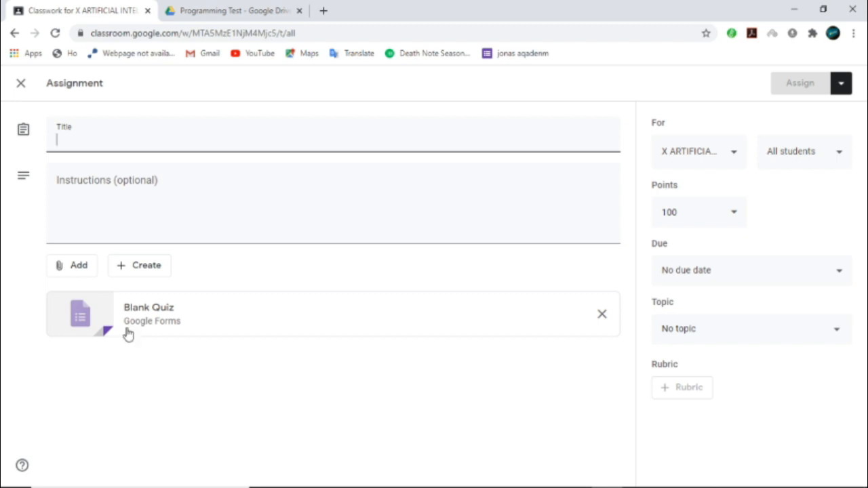
click(15, 32)
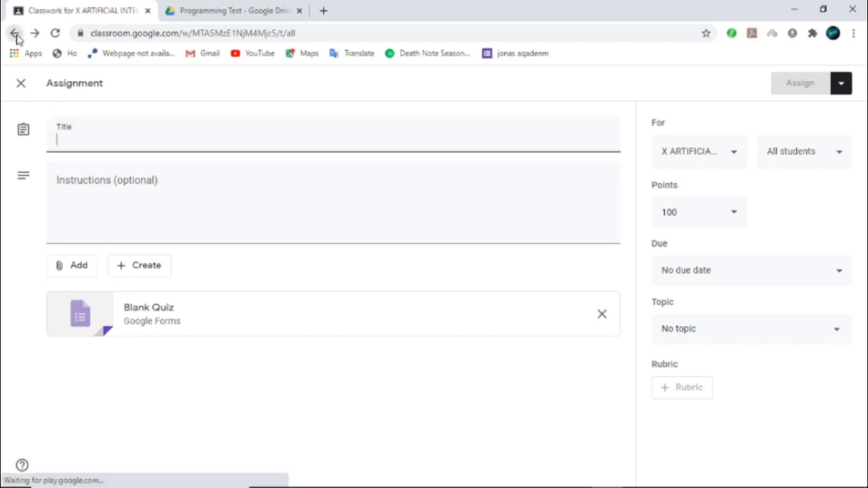
click(230, 136)
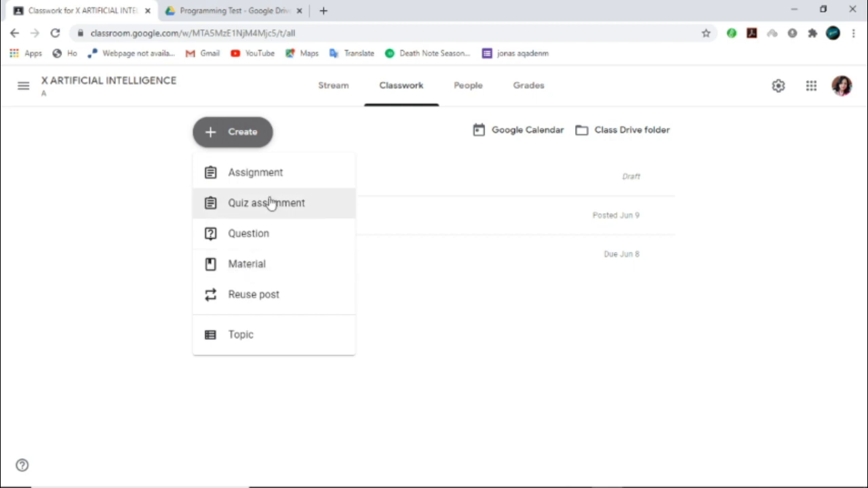
click(97, 285)
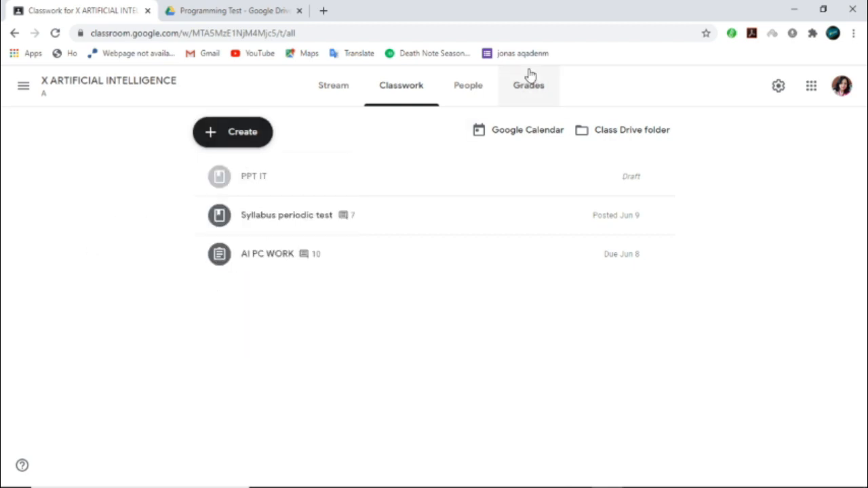
Step: Look through the students' AI PC WORK entries on the class's Grades page, then return to the Classwork page
click(475, 85)
click(530, 87)
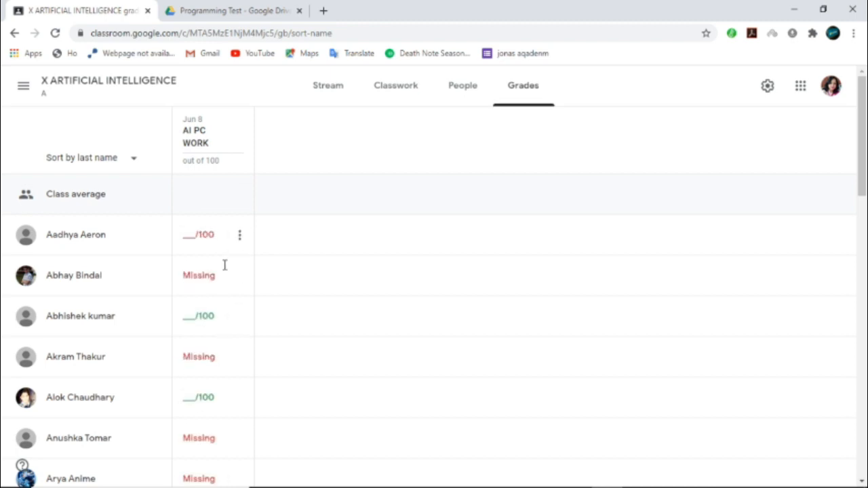
scroll(222, 292, down, 2)
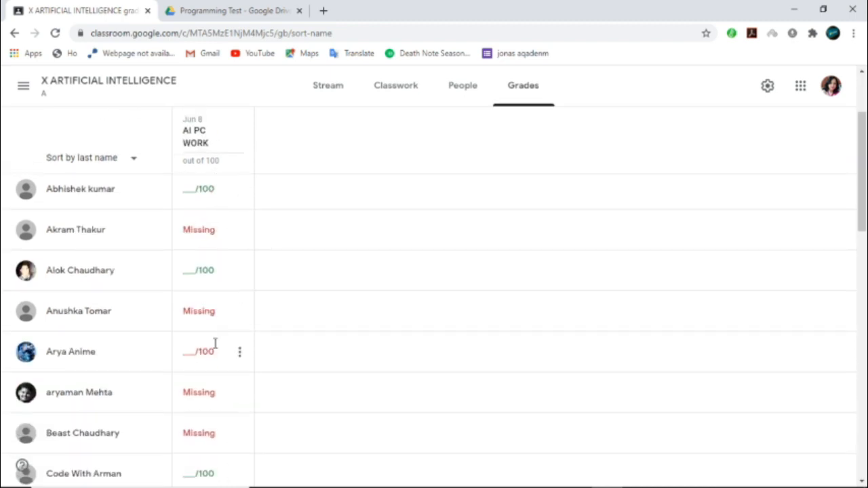
scroll(225, 346, down, 4)
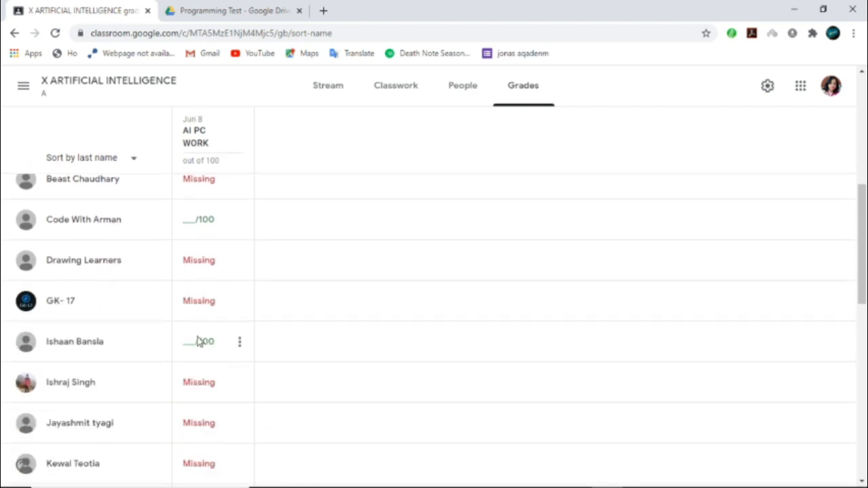
scroll(219, 373, down, 5)
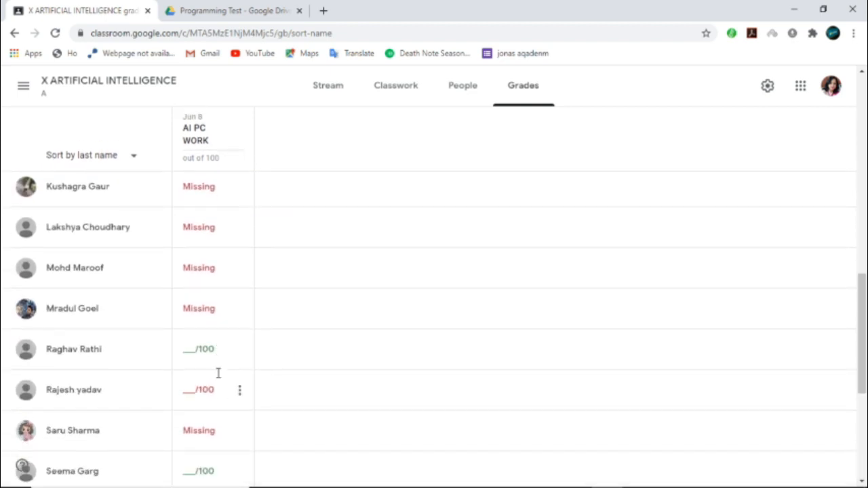
scroll(203, 267, up, 8)
scroll(230, 248, up, 3)
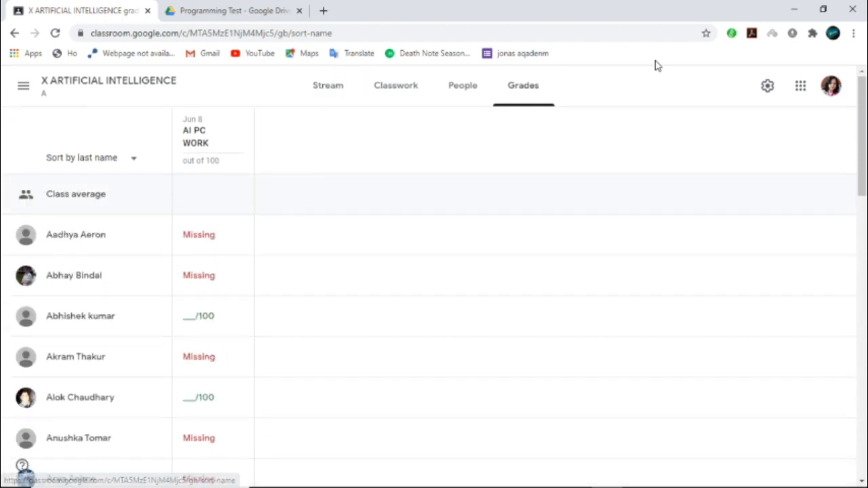
click(17, 33)
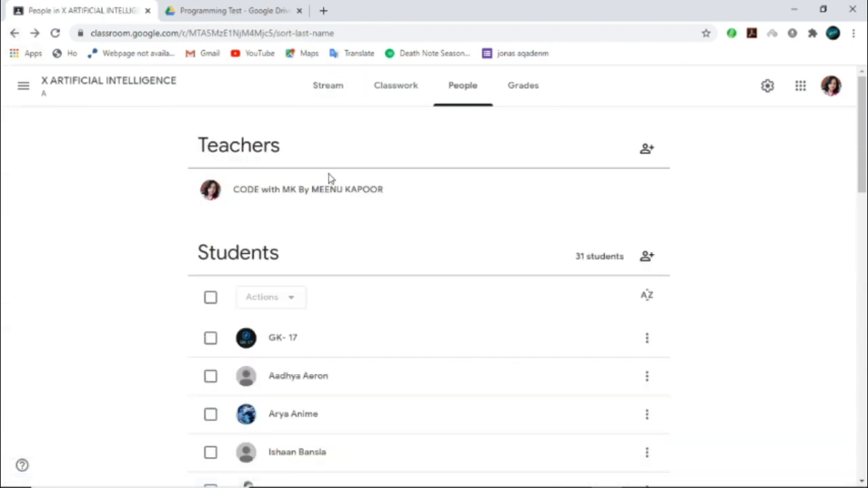
click(16, 33)
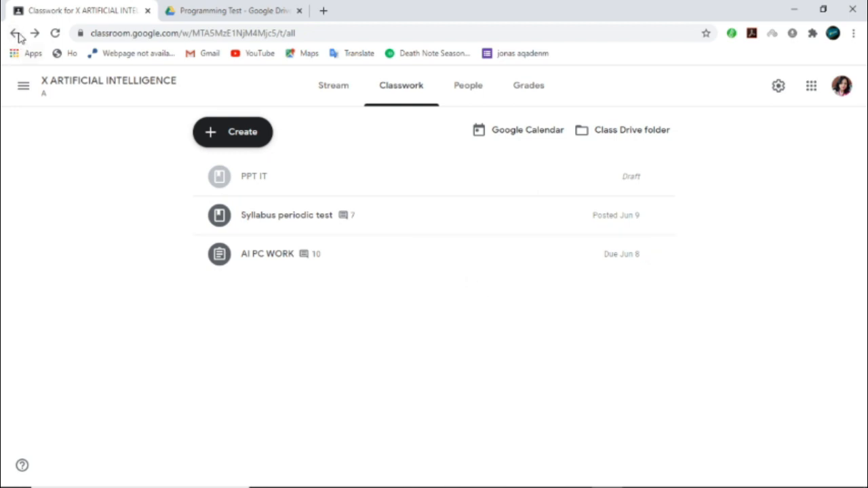
Step: Look at the class's Stream page, then return through Classwork to the People page
click(339, 91)
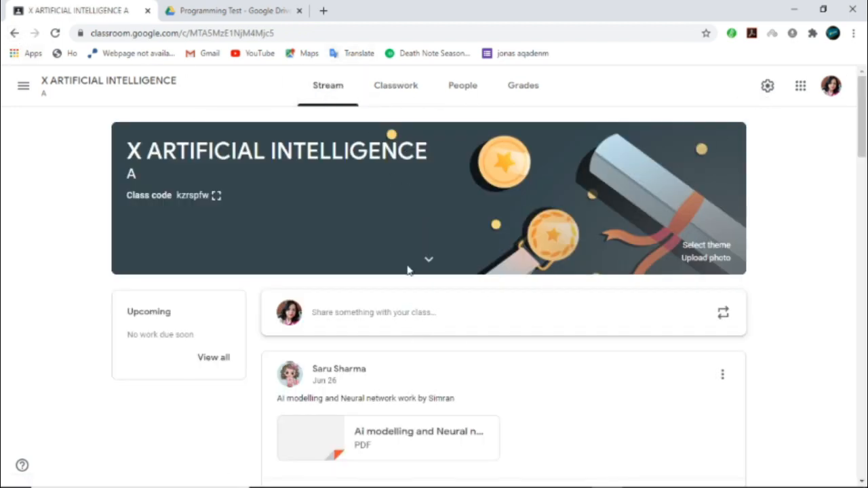
scroll(576, 373, down, 1)
scroll(576, 375, up, 1)
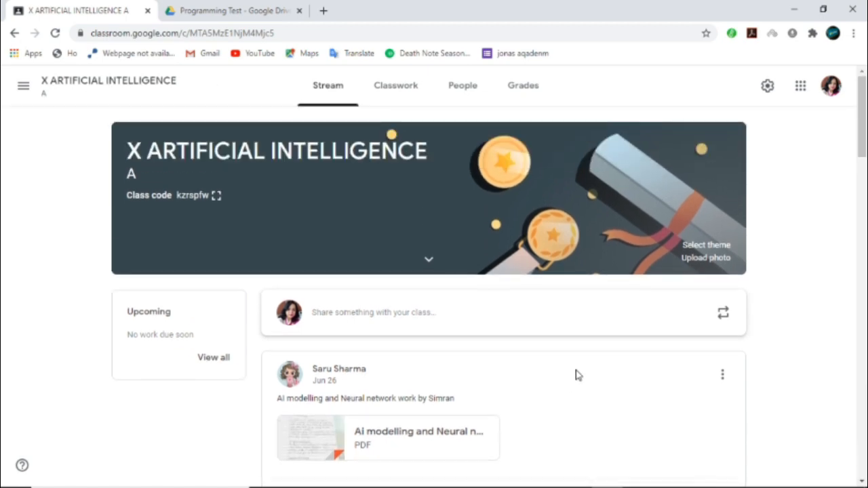
click(15, 33)
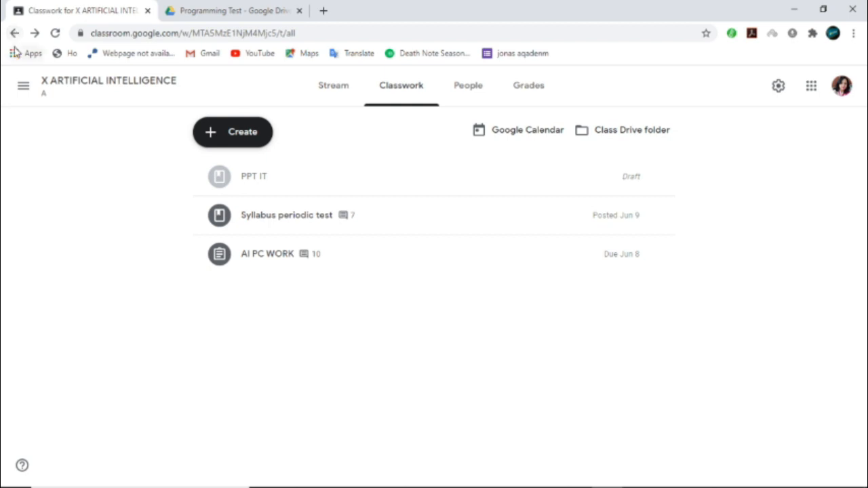
click(15, 33)
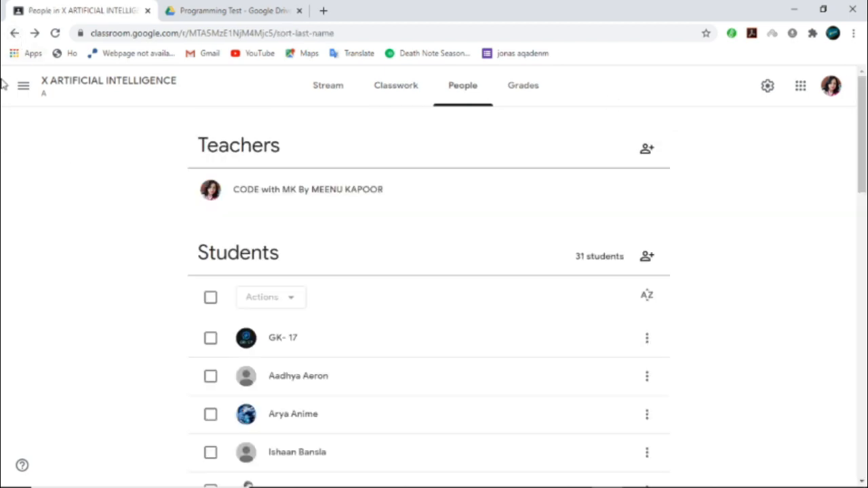
Step: Change the class theme on the Stream page to the blue graduation caps image from the General gallery
click(340, 94)
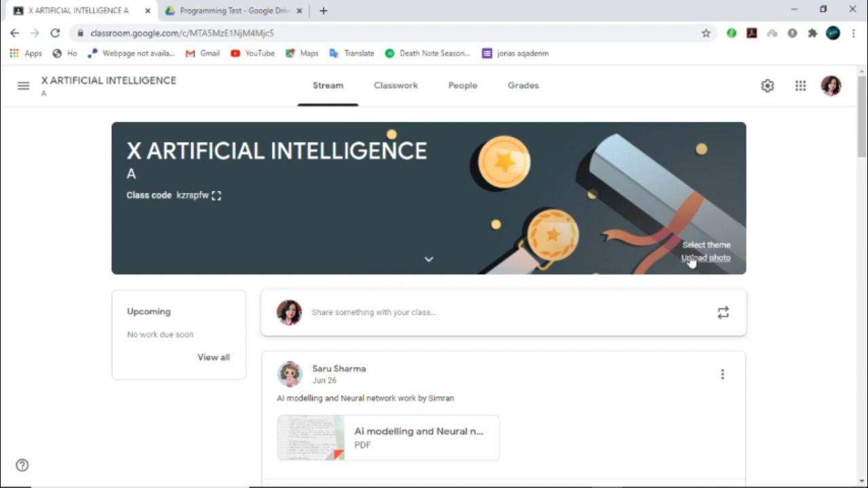
click(713, 252)
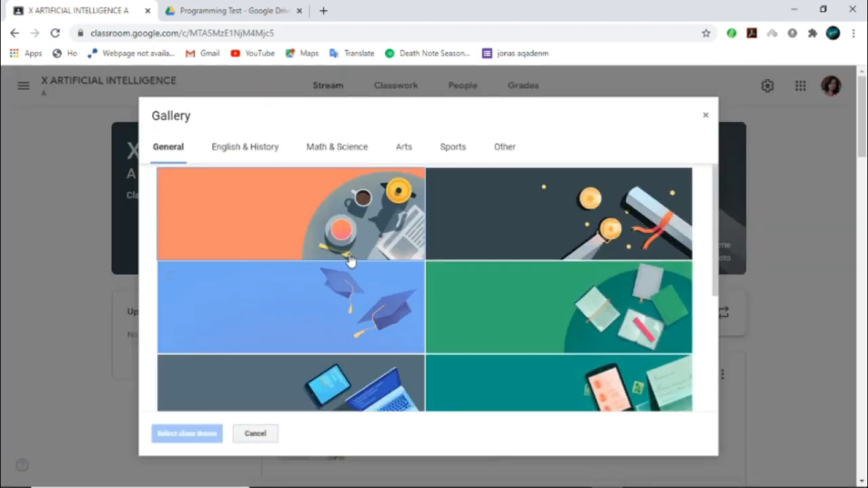
click(333, 316)
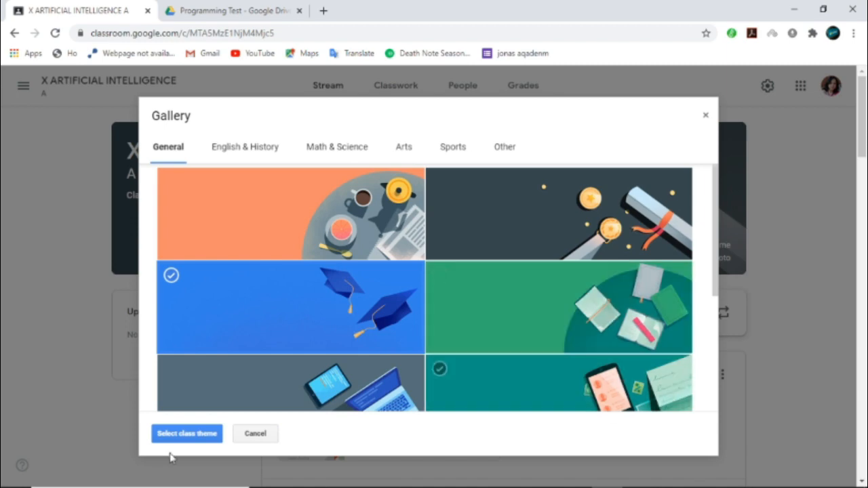
click(190, 440)
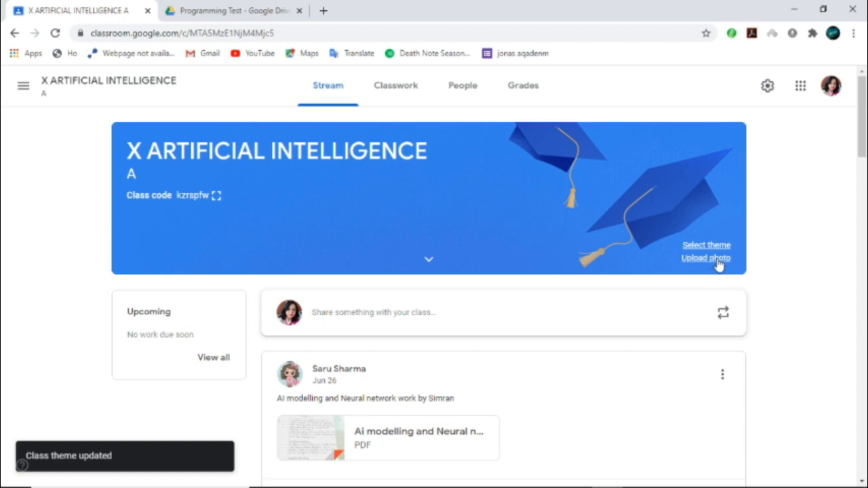
Step: Check the banner photo upload option without choosing a photo, then look over the Stream posts
click(708, 258)
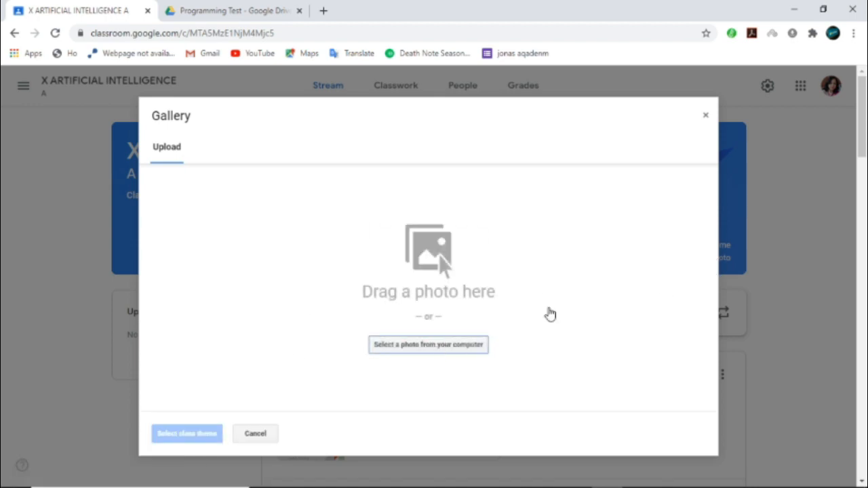
click(705, 118)
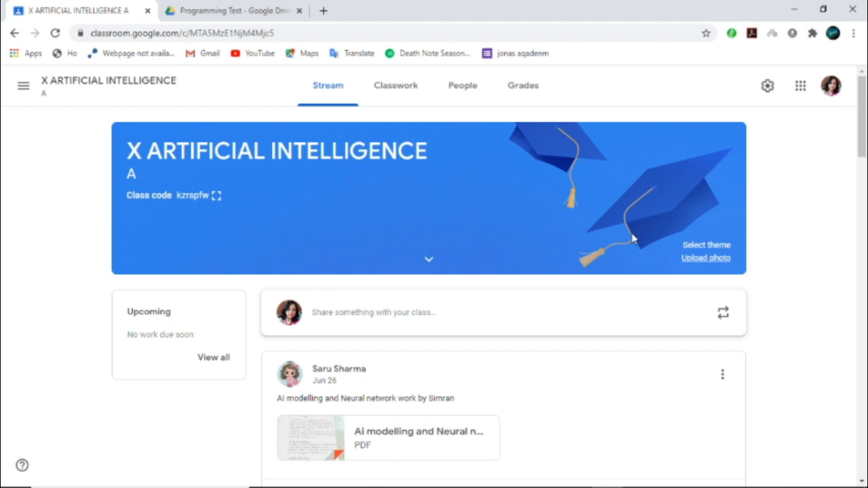
scroll(539, 363, down, 3)
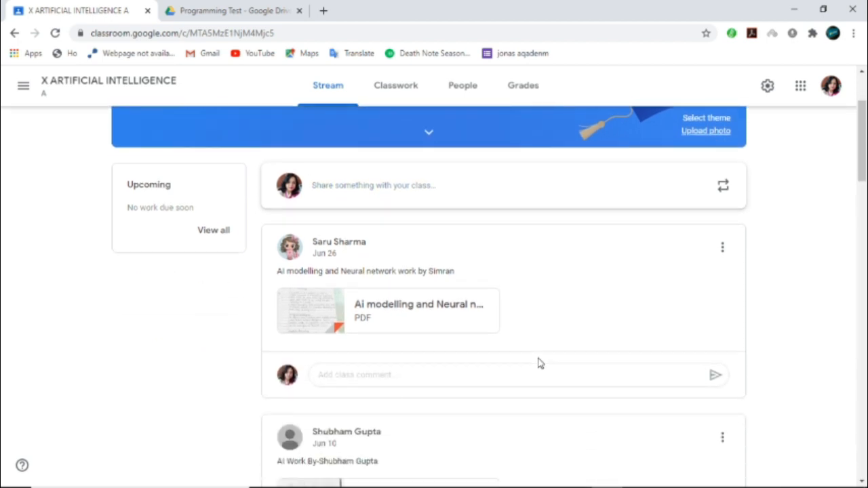
scroll(537, 361, down, 1)
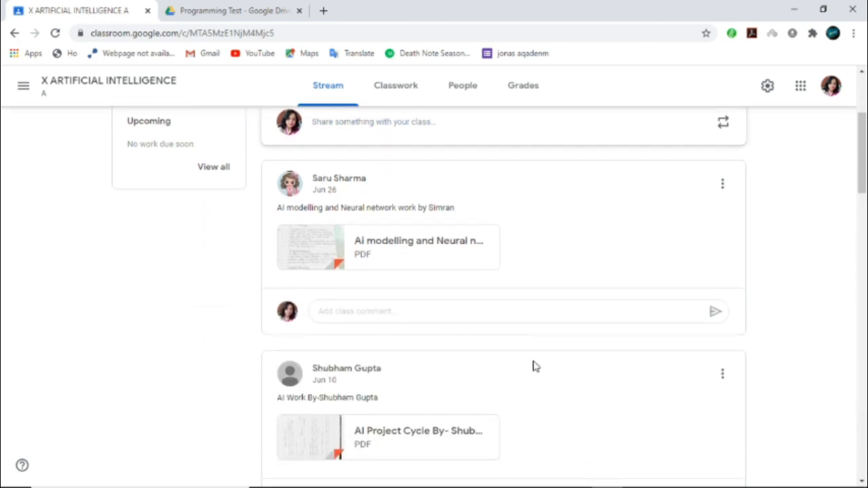
scroll(533, 365, up, 1)
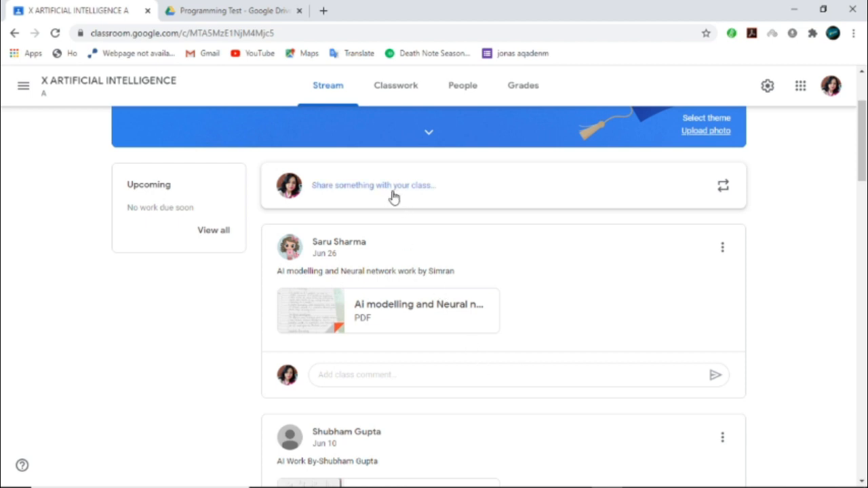
Step: Start a new class announcement and look through the list of students it can be addressed to
click(351, 188)
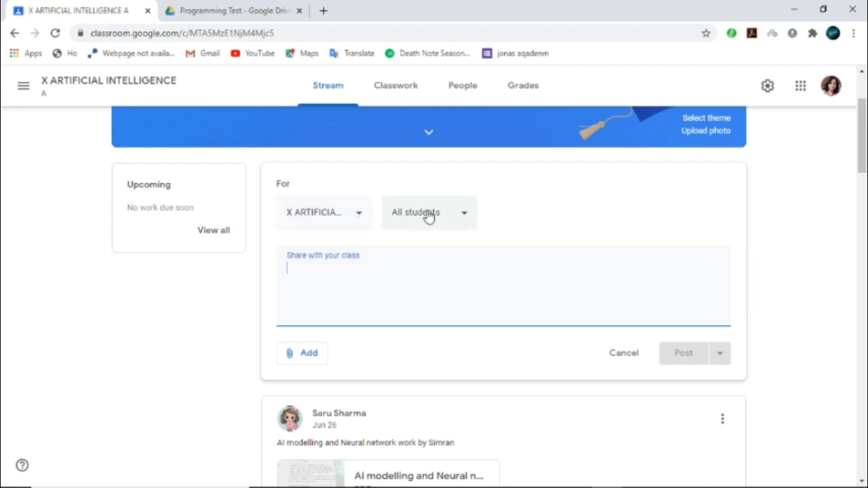
click(467, 216)
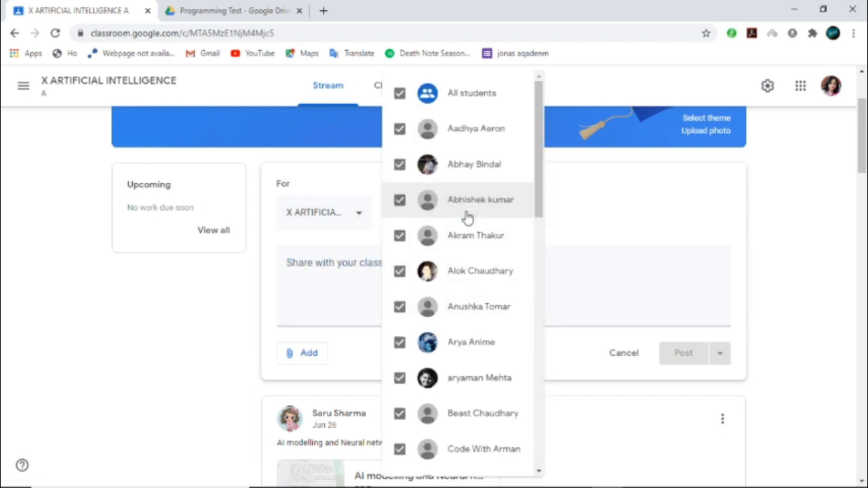
scroll(475, 305, down, 7)
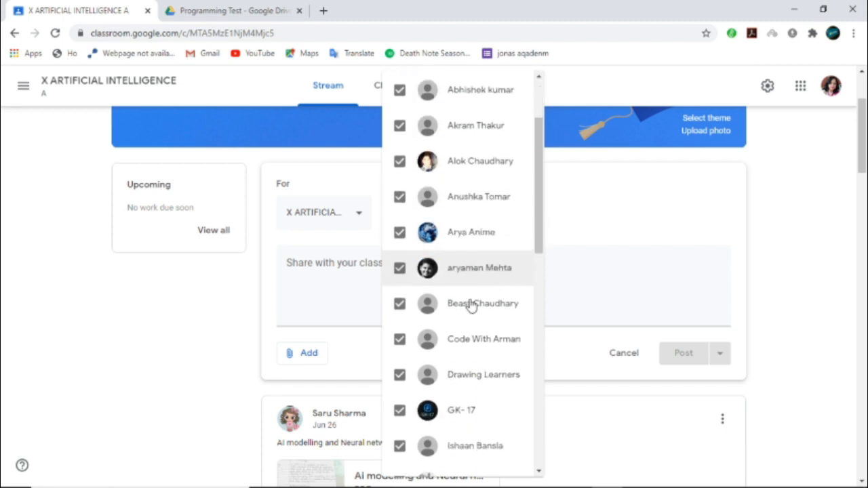
scroll(474, 395, down, 4)
scroll(469, 409, up, 9)
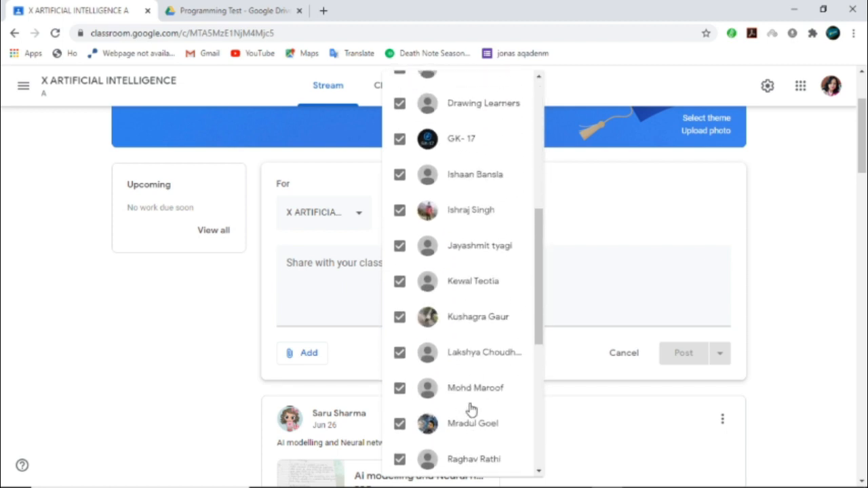
click(332, 305)
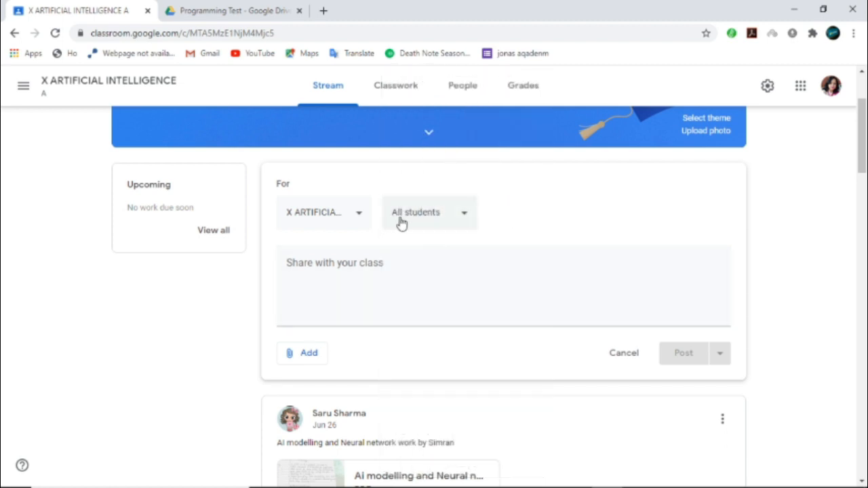
Step: Add the XI CS class as a recipient of the announcement alongside X ARTIFICIAL INTELLIGENCE
click(353, 225)
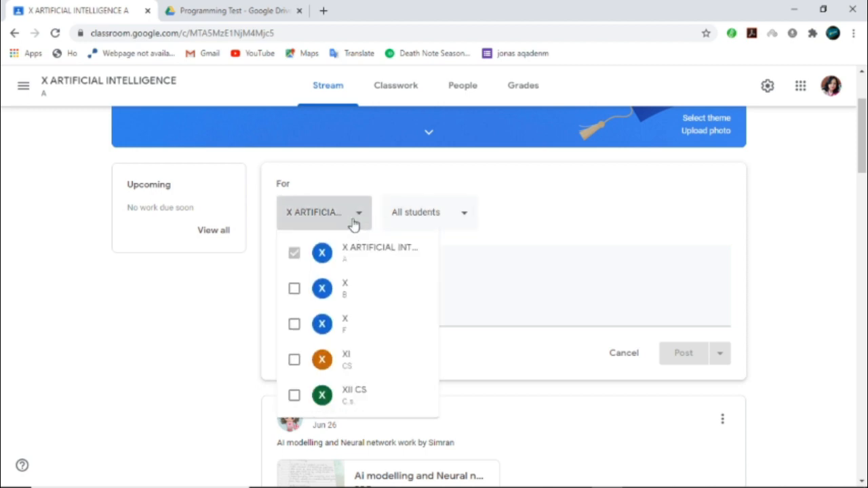
click(355, 362)
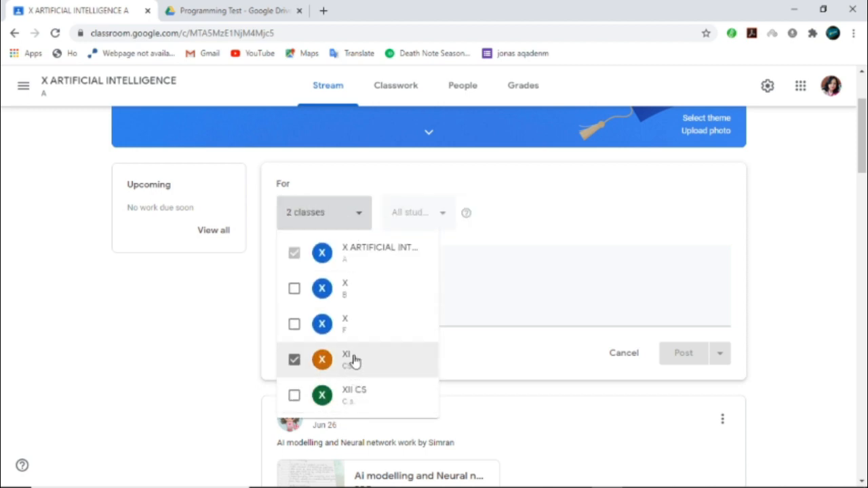
click(294, 290)
click(294, 290)
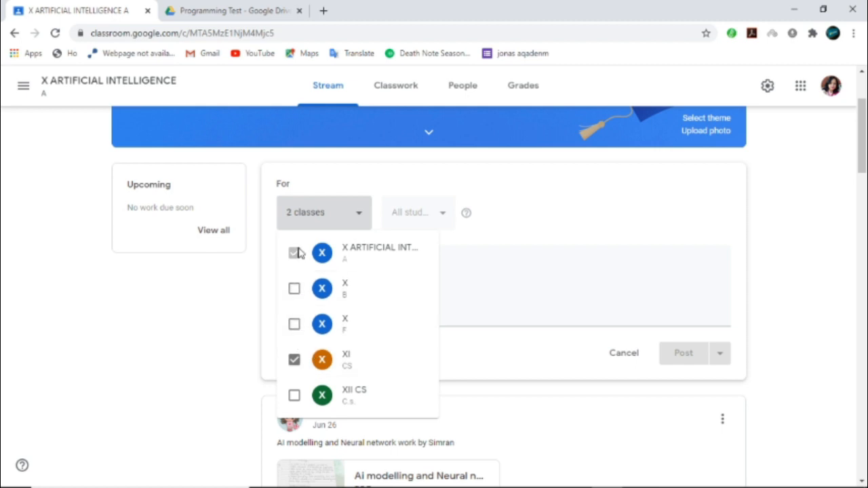
click(294, 359)
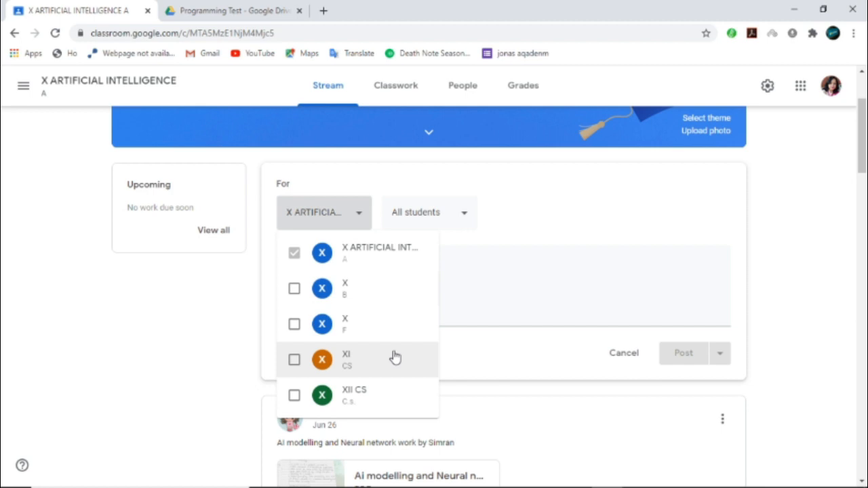
click(293, 360)
click(444, 299)
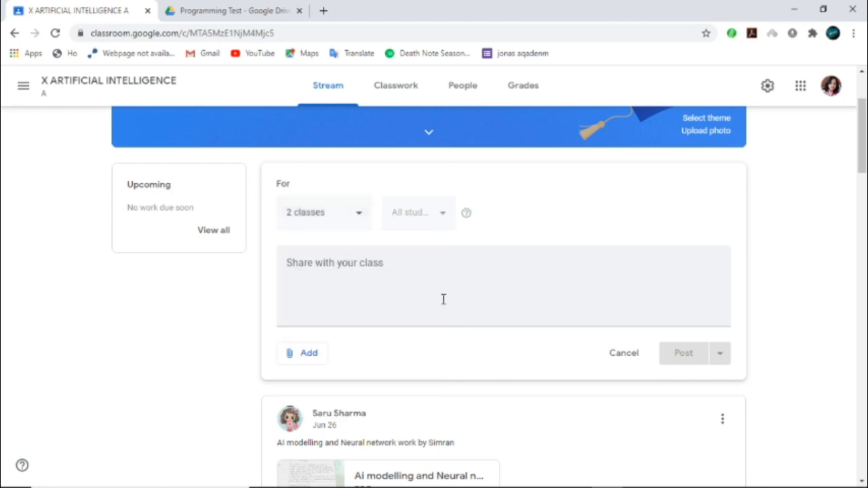
Step: Write "SUBMIT YOUR ASSIGNMENTS" as the announcement message, then clear the text without posting it
click(372, 278)
text(CSUBMIT YOU ASSIGNMENTS)
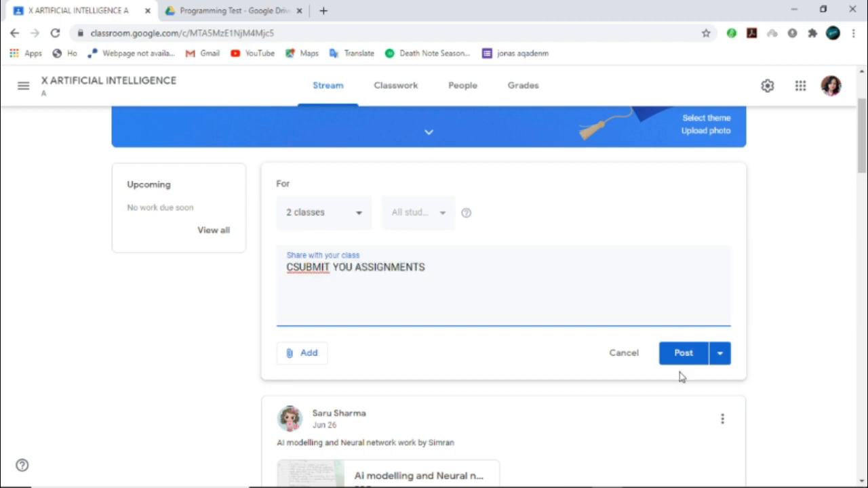
key(BackSpace)
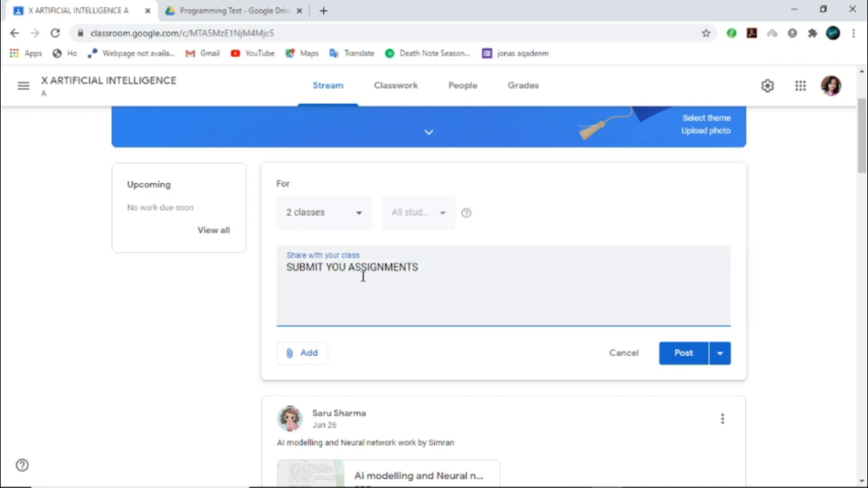
text(R)
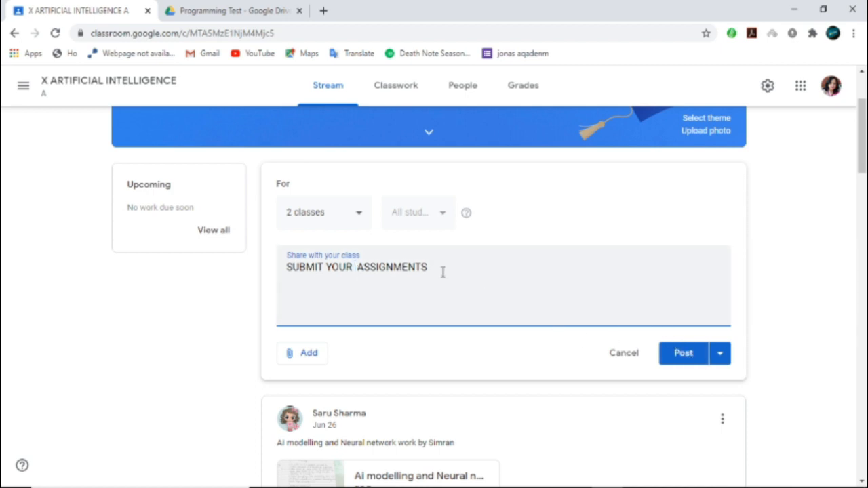
drag(287, 272, 449, 274)
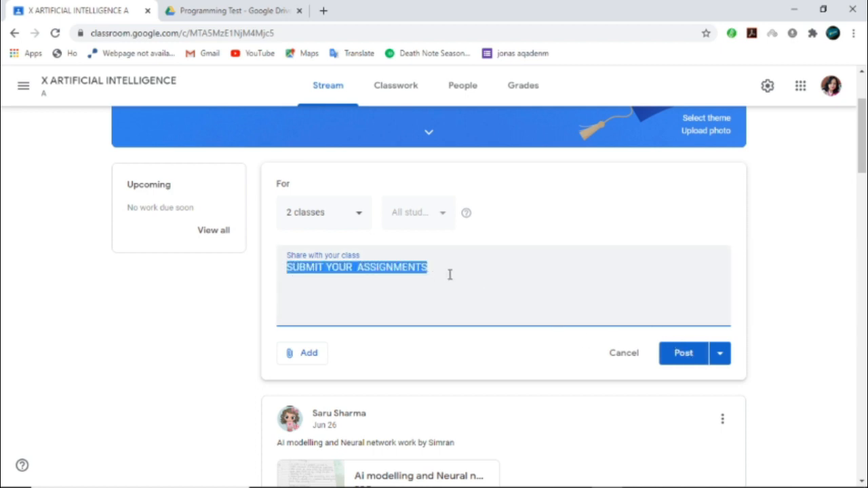
key(BackSpace)
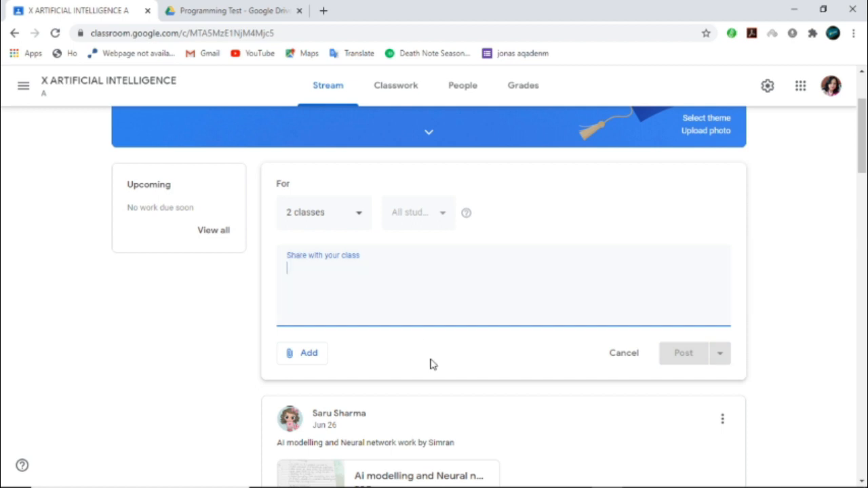
Step: Look through the PDF work that students posted on the Stream, then return to the announcement form
scroll(436, 386, down, 5)
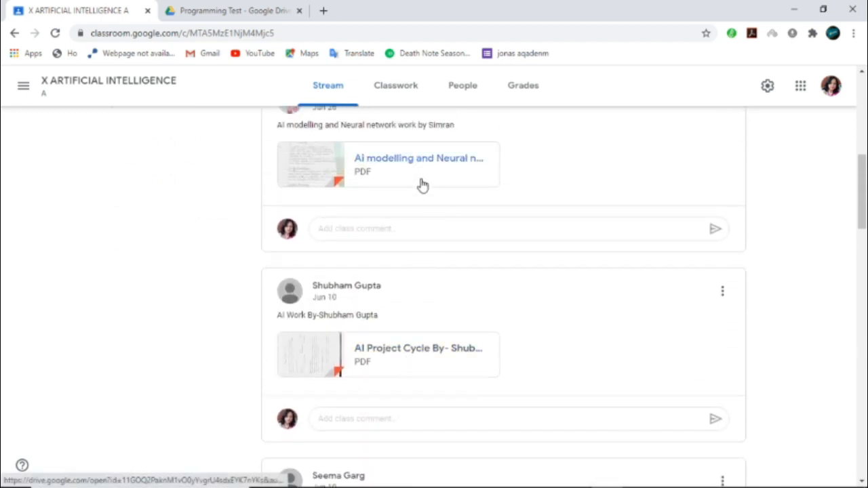
scroll(434, 346, up, 1)
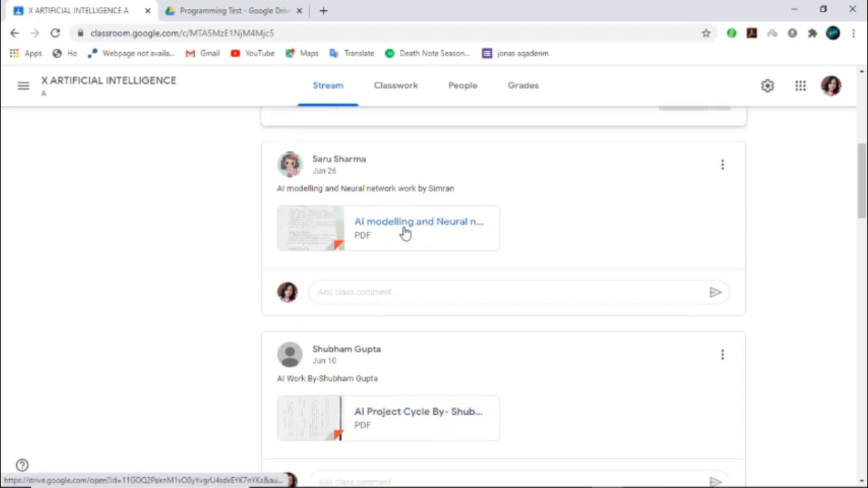
scroll(394, 253, up, 1)
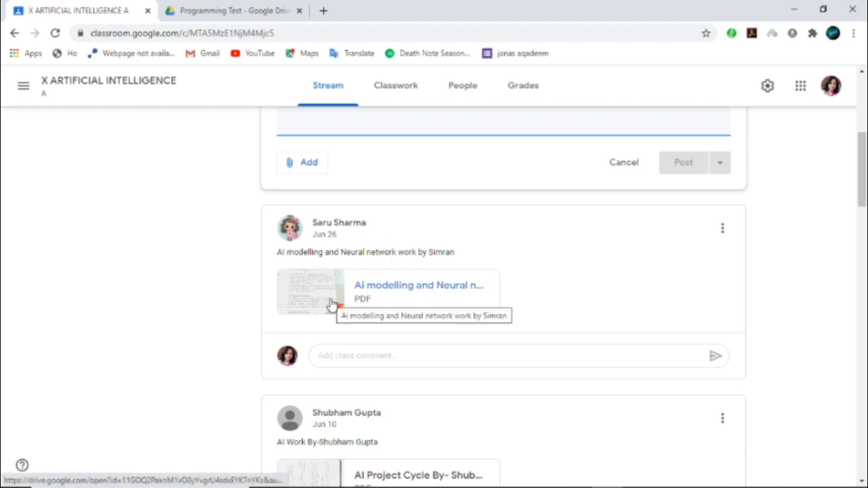
scroll(330, 305, down, 2)
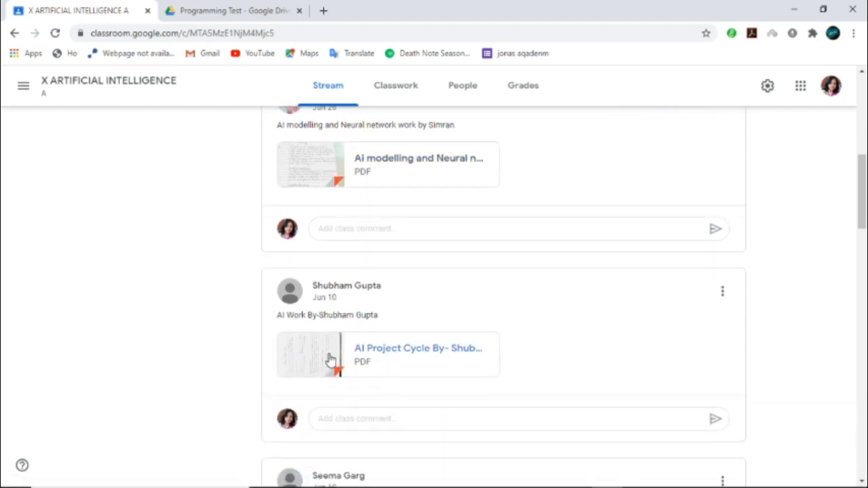
scroll(335, 379, down, 2)
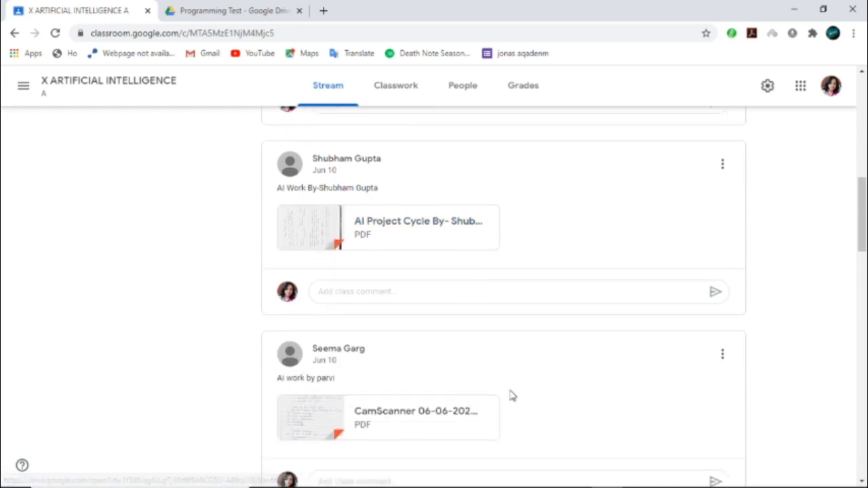
scroll(525, 393, up, 2)
scroll(525, 395, up, 7)
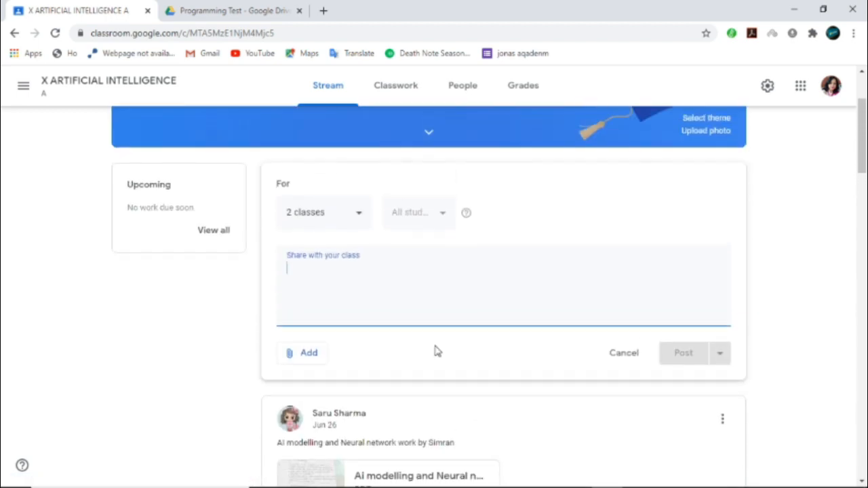
Step: Discard the unsaved announcement in X ARTIFICIAL INTELLIGENCE and switch to the class X, section B
click(15, 33)
click(14, 34)
click(450, 305)
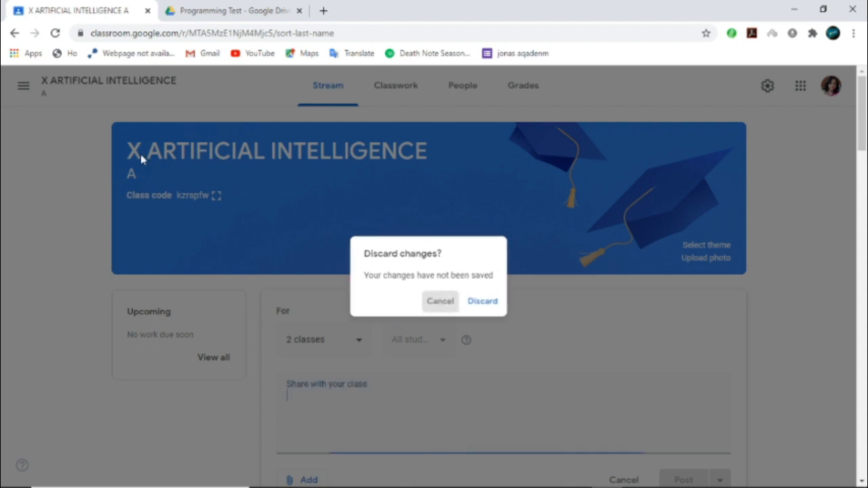
click(23, 85)
click(85, 248)
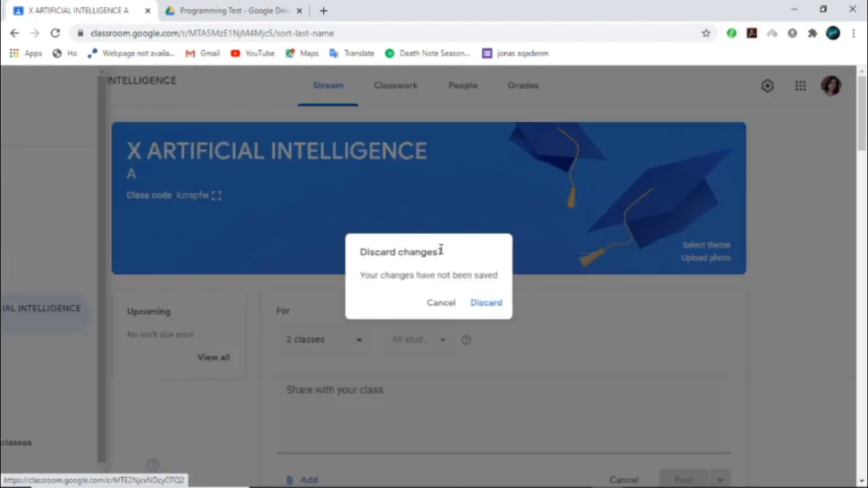
click(487, 303)
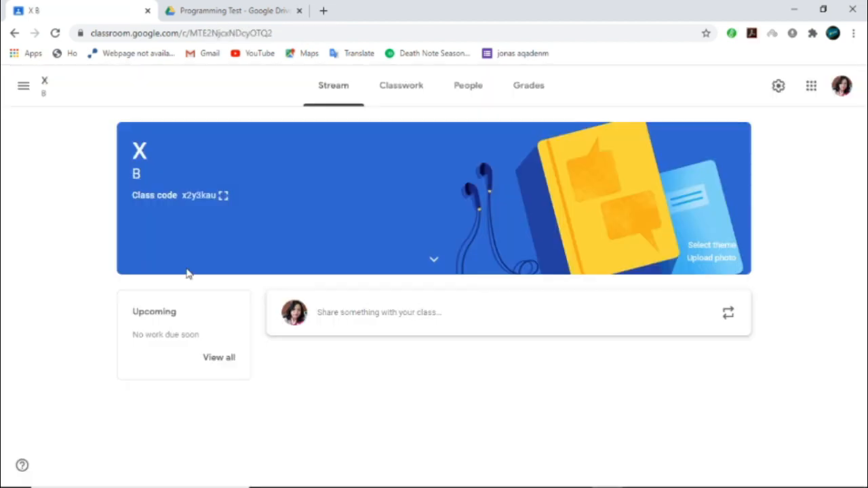
Step: Look over the list of taught classes and go to the overview of all classes
click(23, 86)
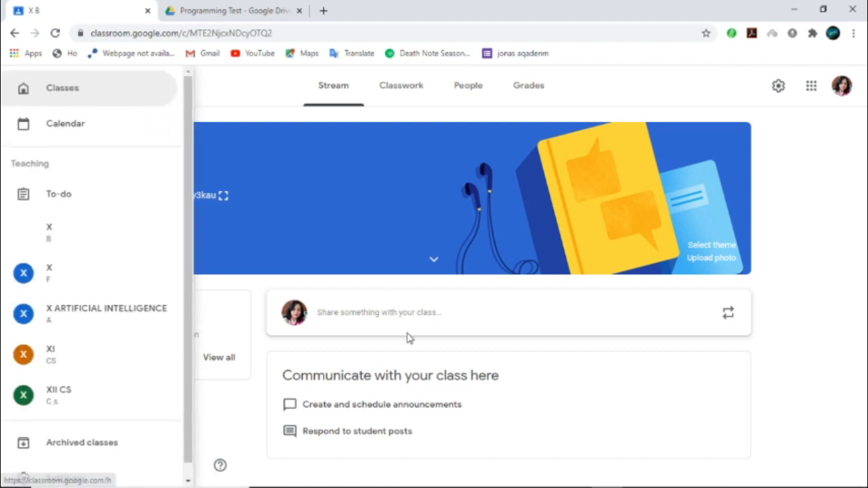
click(643, 436)
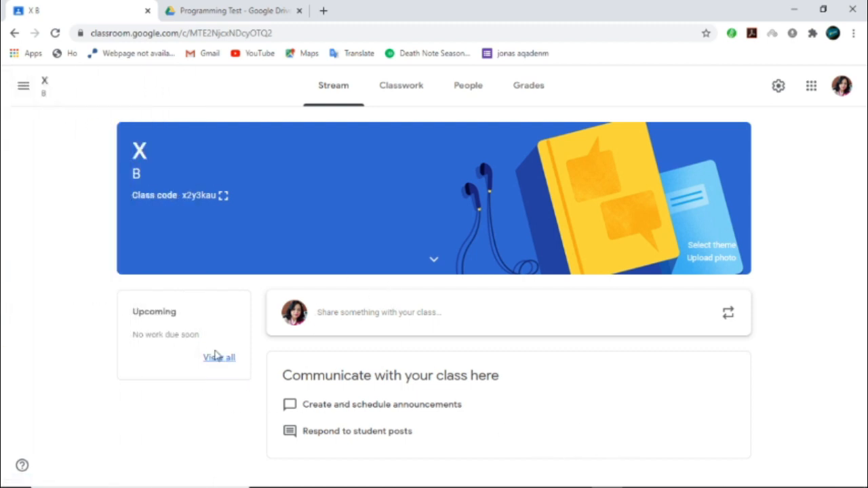
click(23, 85)
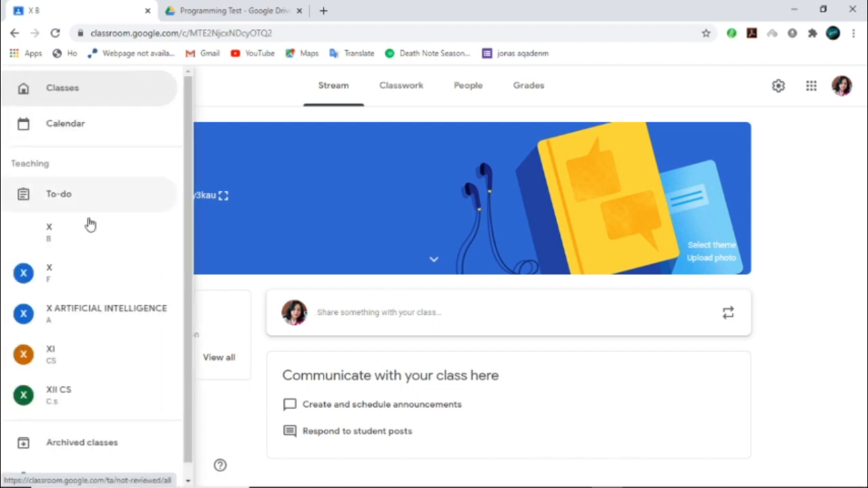
scroll(128, 242, down, 1)
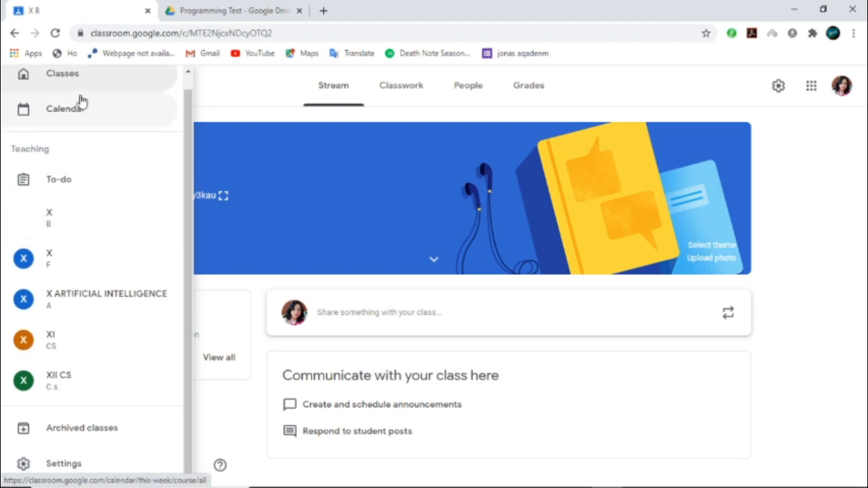
click(100, 90)
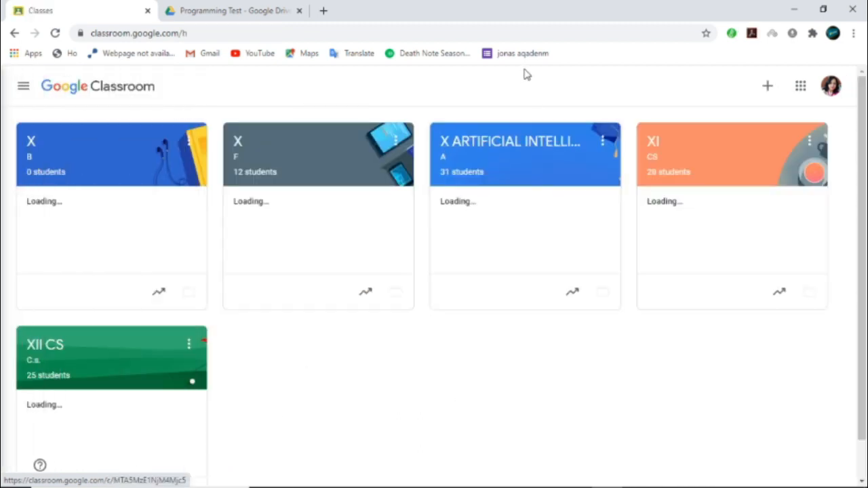
click(20, 95)
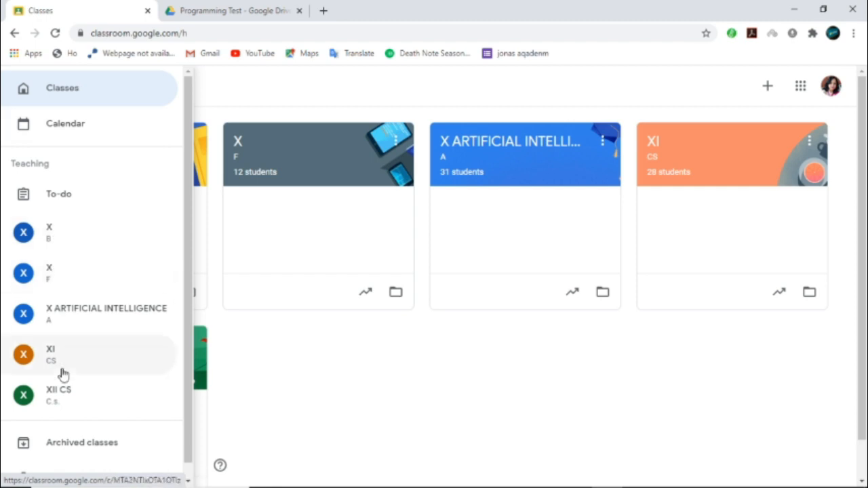
click(80, 93)
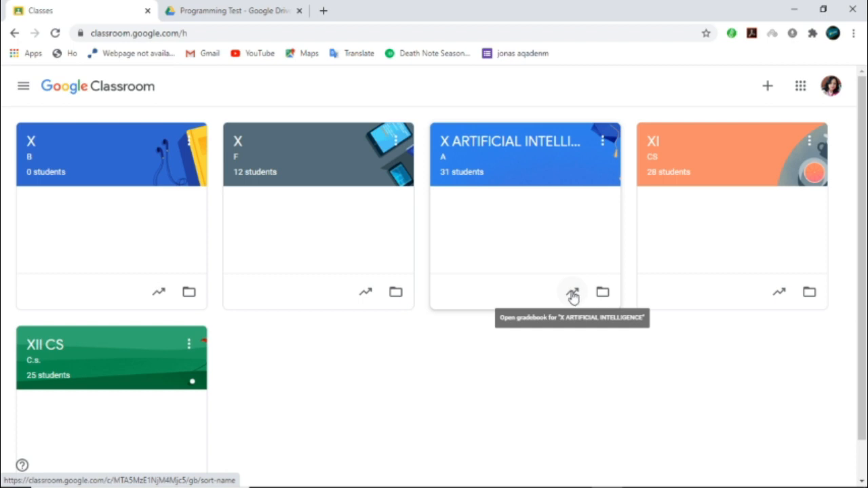
Step: Examine the students' Test grades in the XII CS gradebook, then return to the overview of all classes
scroll(158, 397, down, 1)
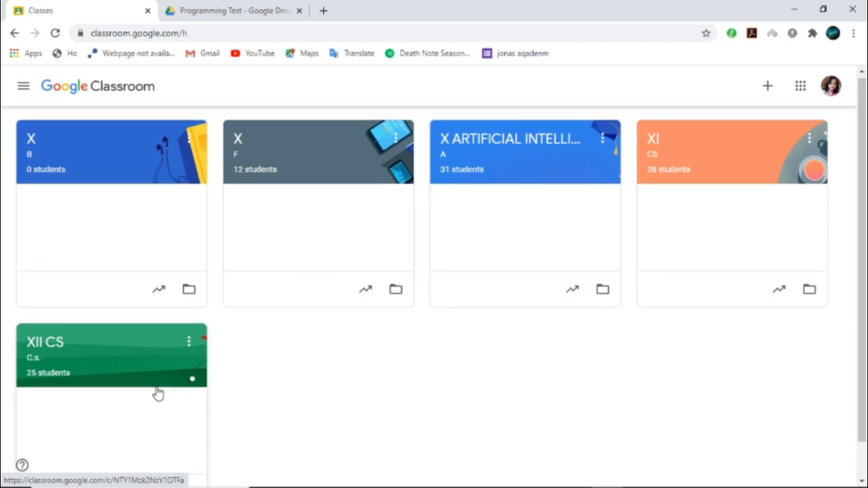
click(159, 453)
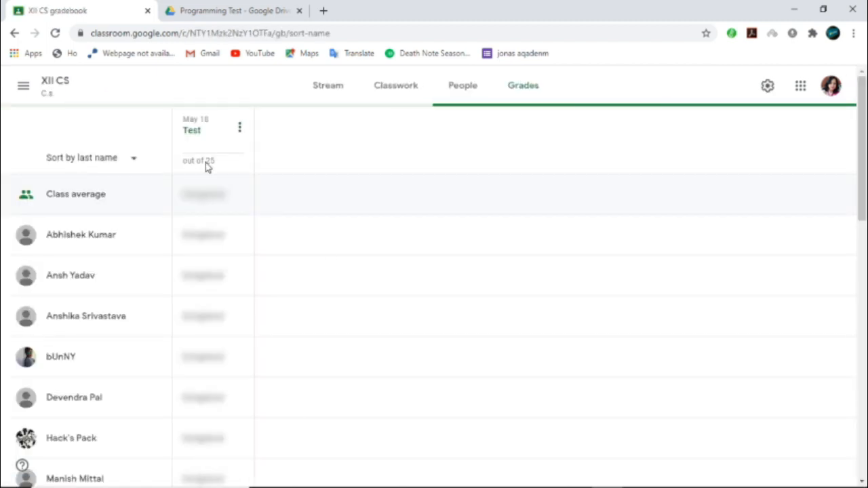
scroll(285, 359, down, 2)
scroll(271, 346, up, 2)
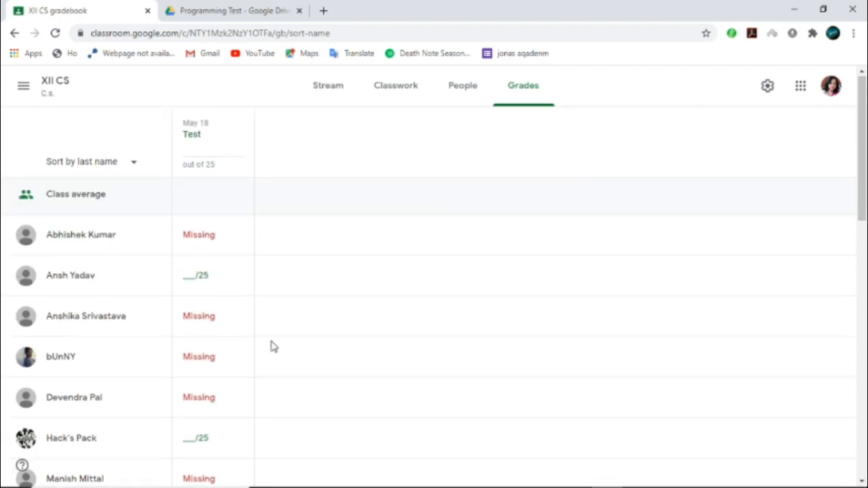
click(15, 31)
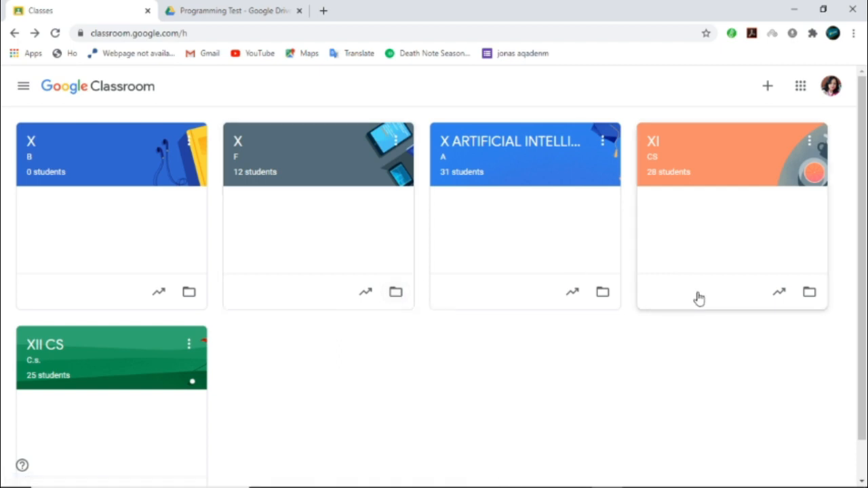
Step: View the Google Drive folder of X ARTIFICIAL INTELLIGENCE and the Programming Test folder, then return to the Classroom overview
click(602, 293)
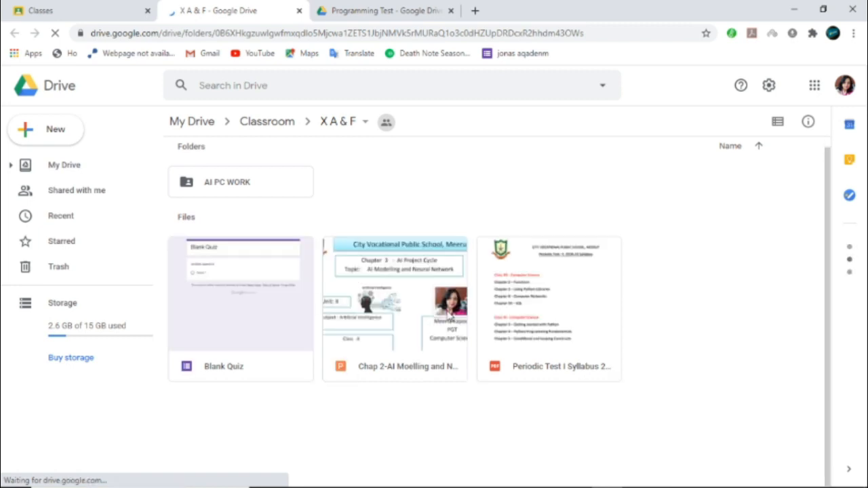
key(ctrl+Tab)
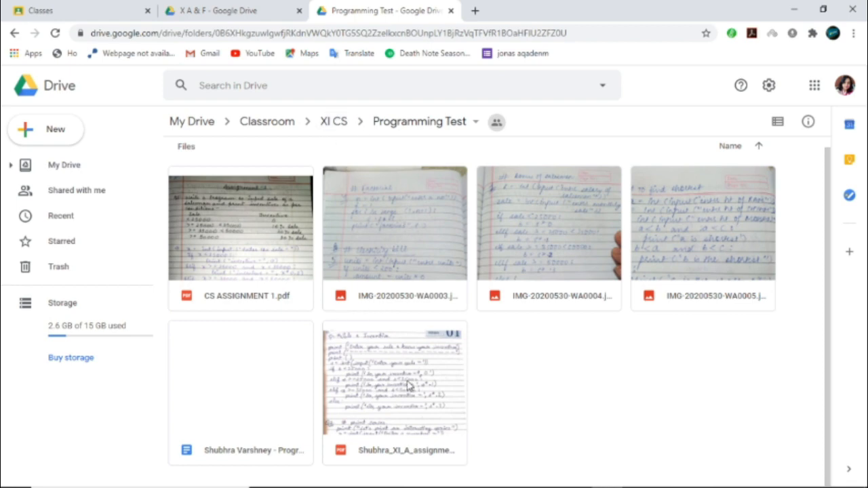
scroll(403, 416, up, 1)
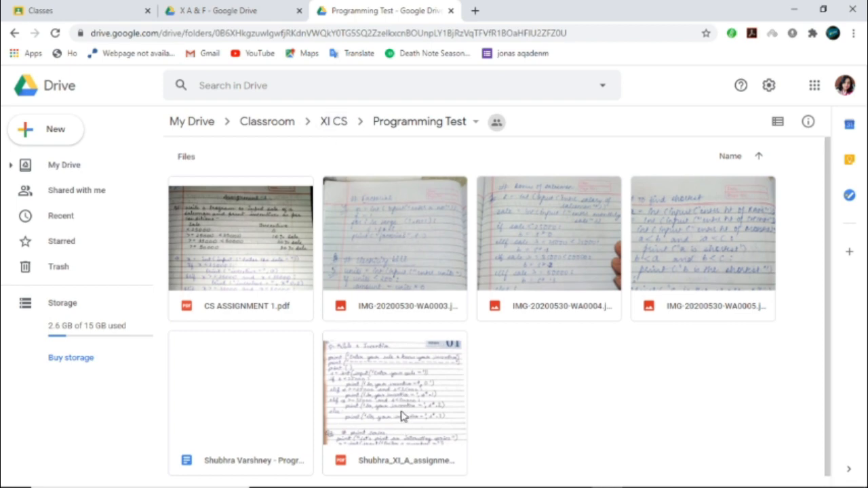
click(217, 15)
click(53, 12)
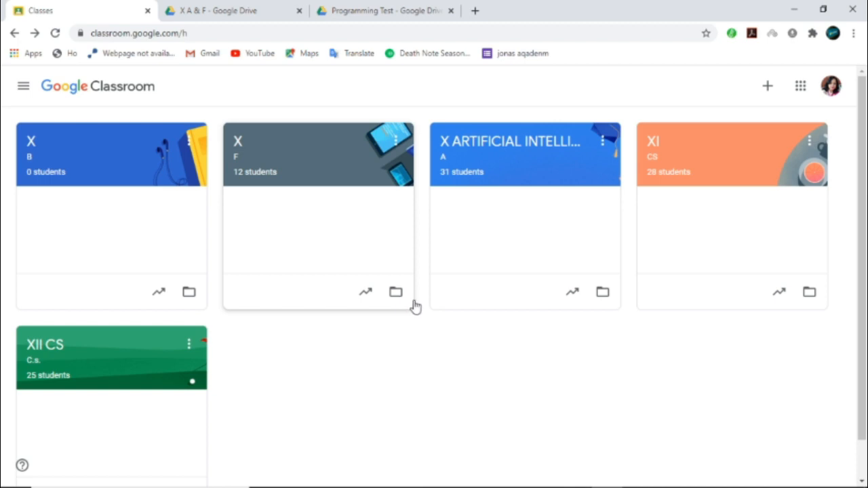
Step: View the form for joining a class with a class code, then cancel it without joining
click(767, 89)
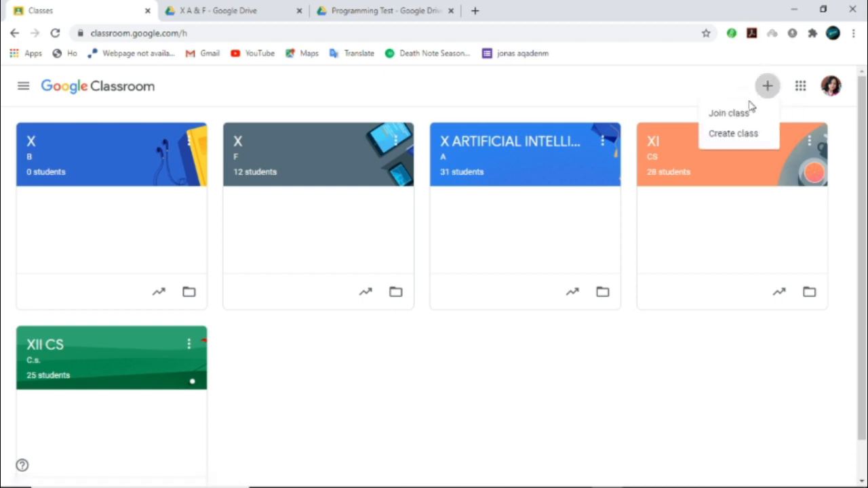
click(730, 118)
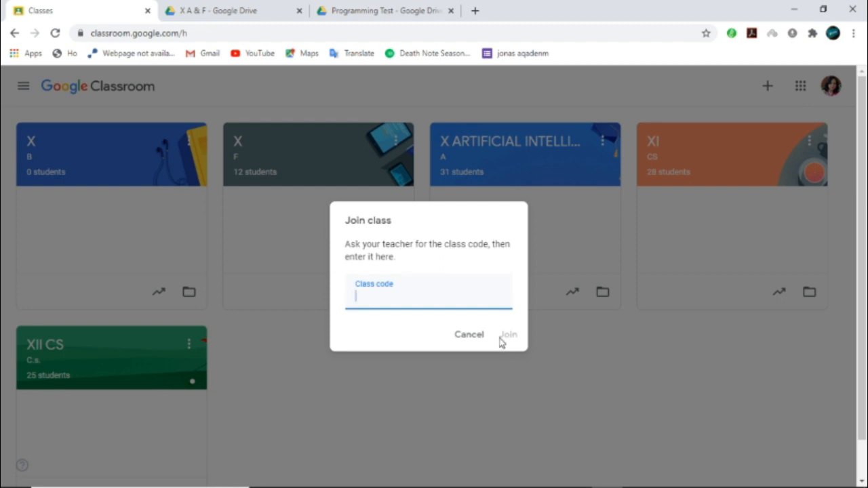
click(473, 335)
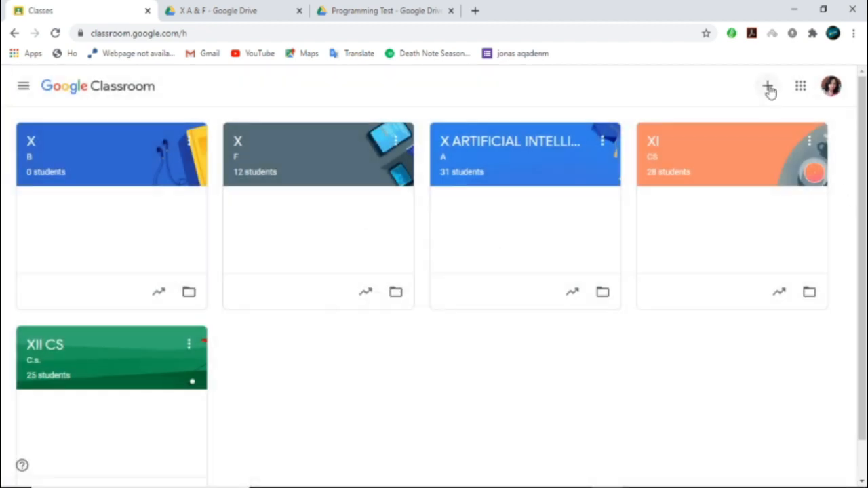